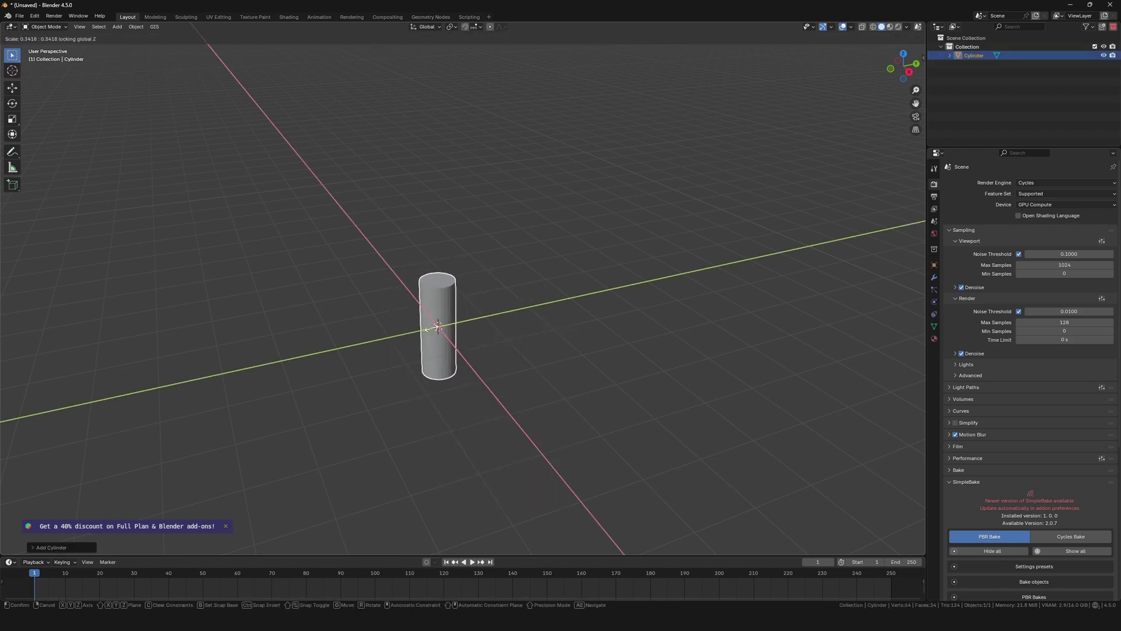
Stretch the cylinder along Z into a rocket body and taper its upper end into a pointed nose cone
click(418, 327)
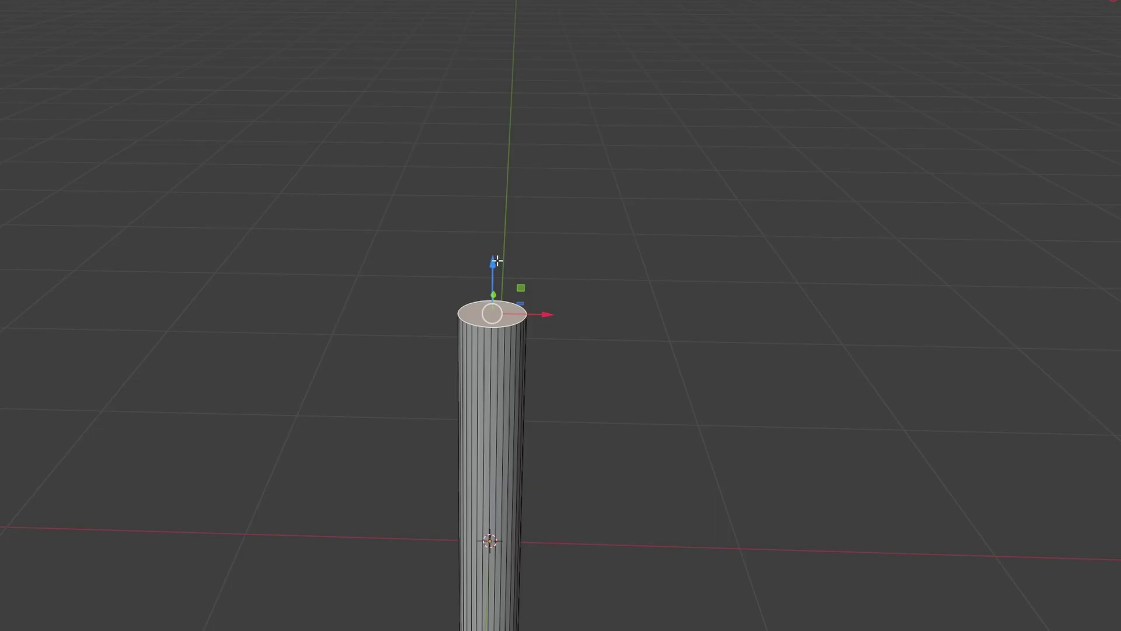
drag(500, 260, 505, 86)
key(s)
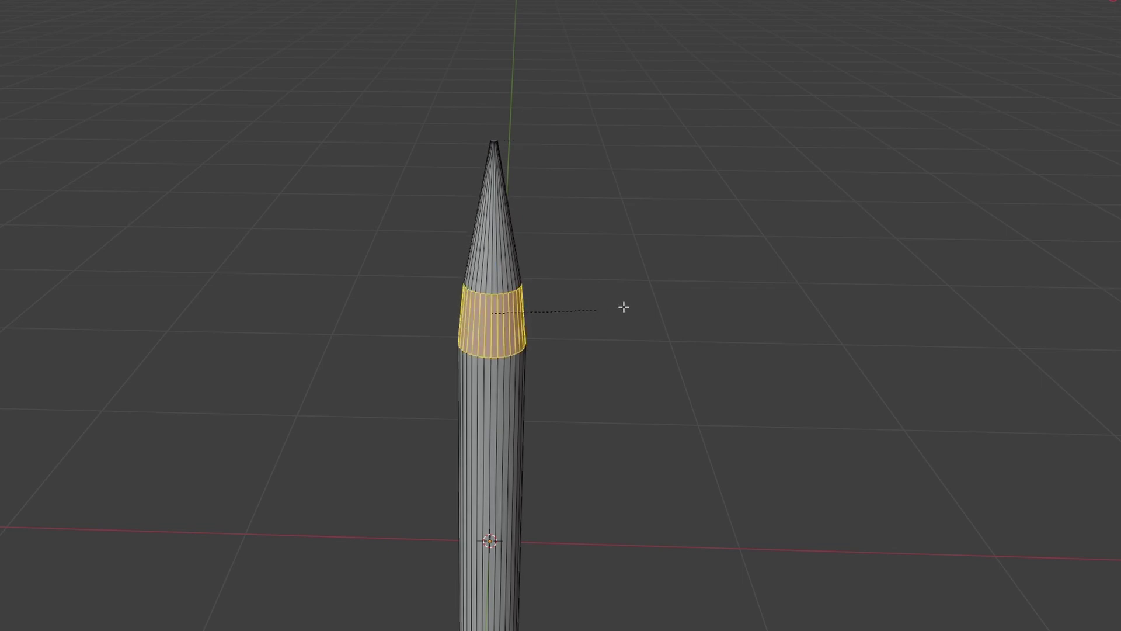
scroll(649, 299, up, 5)
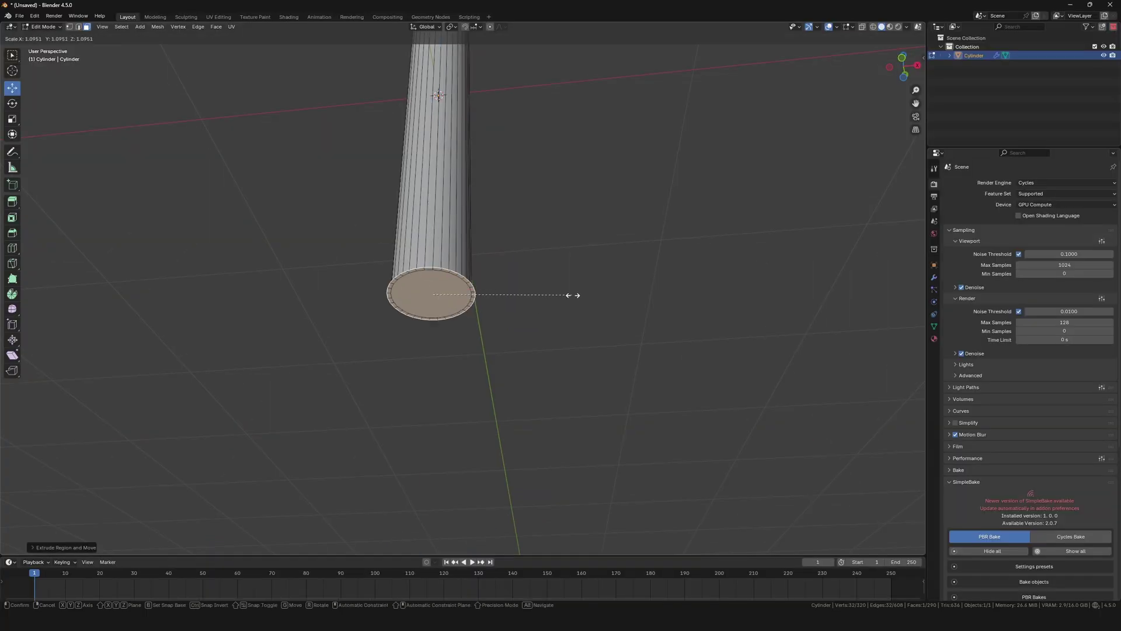
Shrink the inset face on the rocket's underside and extrude it into a short neck
click(573, 295)
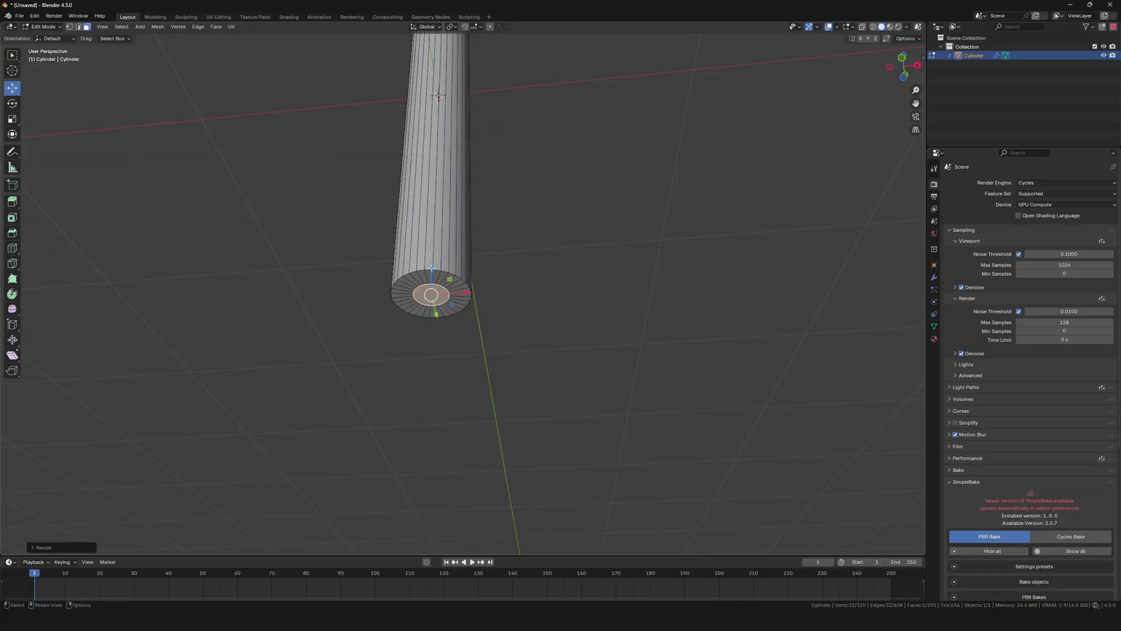
key(e)
click(431, 271)
Extrude the neck's end face, scale it up and lower it along Z to form a flared nozzle
middle_drag(431, 264, 426, 283)
scroll(427, 281, up, 5)
key(e)
key(s)
click(486, 290)
key(g)
key(z)
click(493, 305)
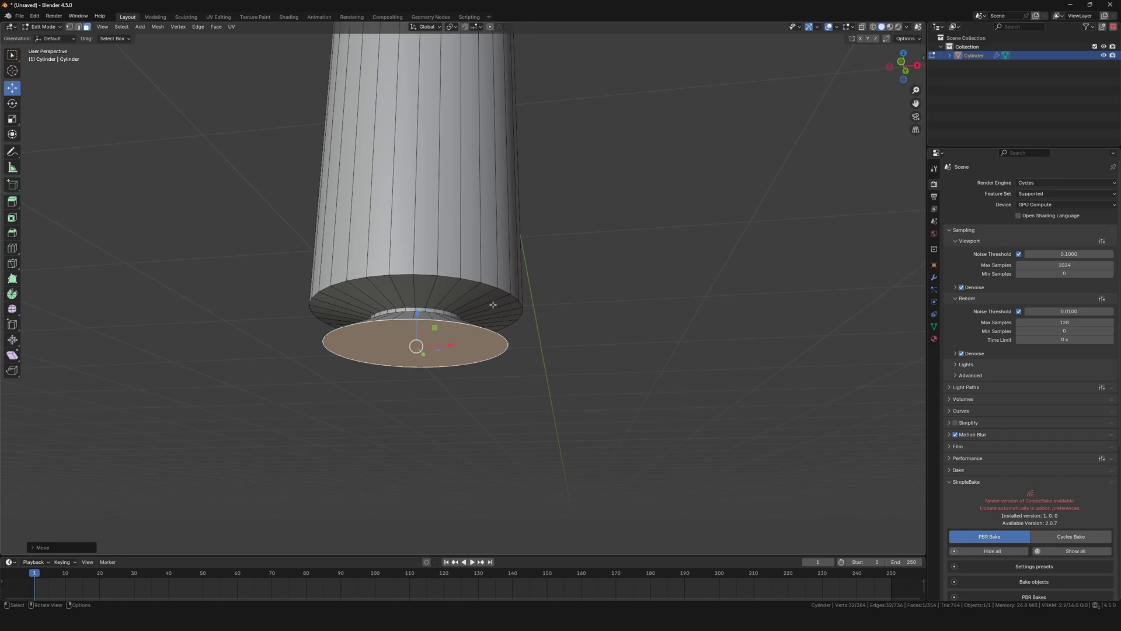
Hollow out the nozzle by extruding and shrinking its end face inward, and finish editing the mesh
key(e)
key(s)
click(435, 295)
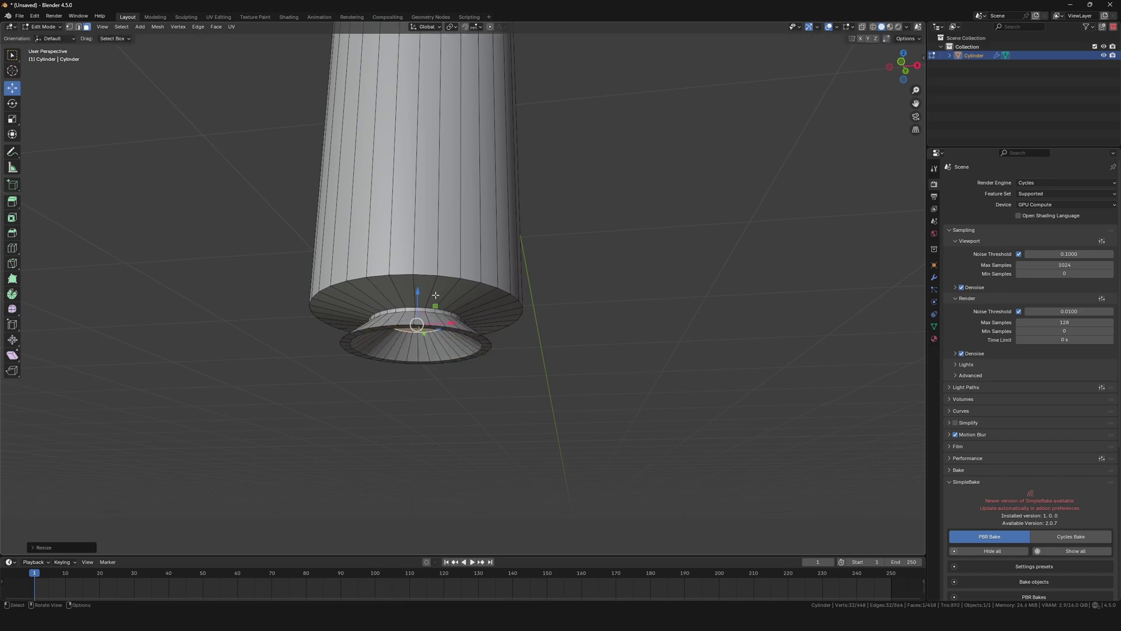
key(Tab)
Add a plane, make it a narrow upright rectangle, and place it against the left side of the rocket's base
scroll(436, 295, down, 8)
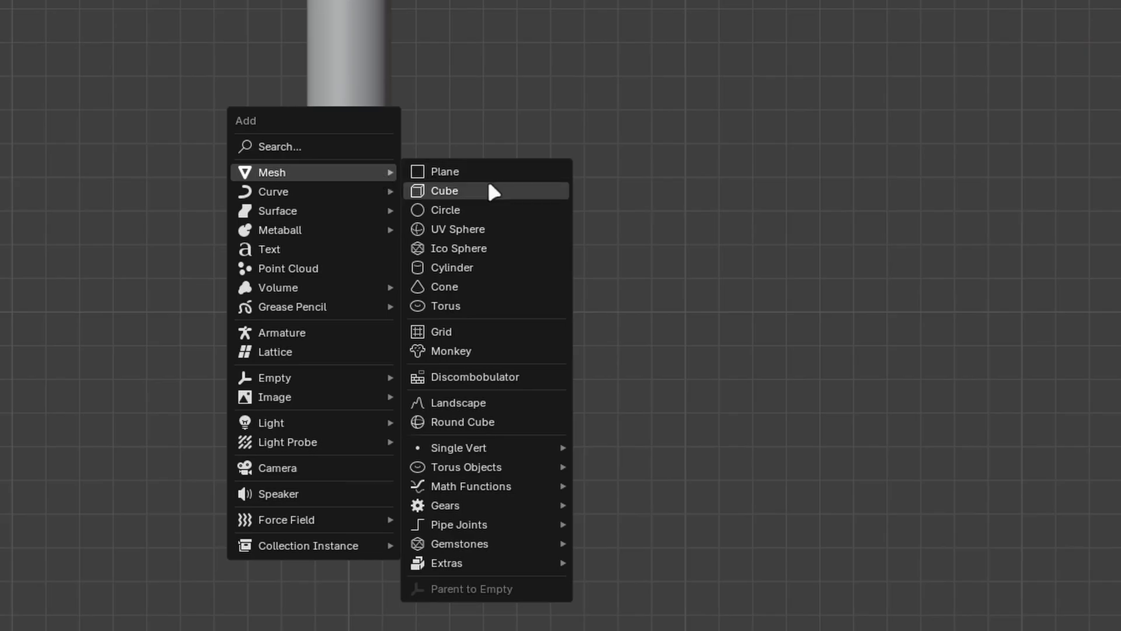
click(500, 165)
scroll(452, 108, down, 3)
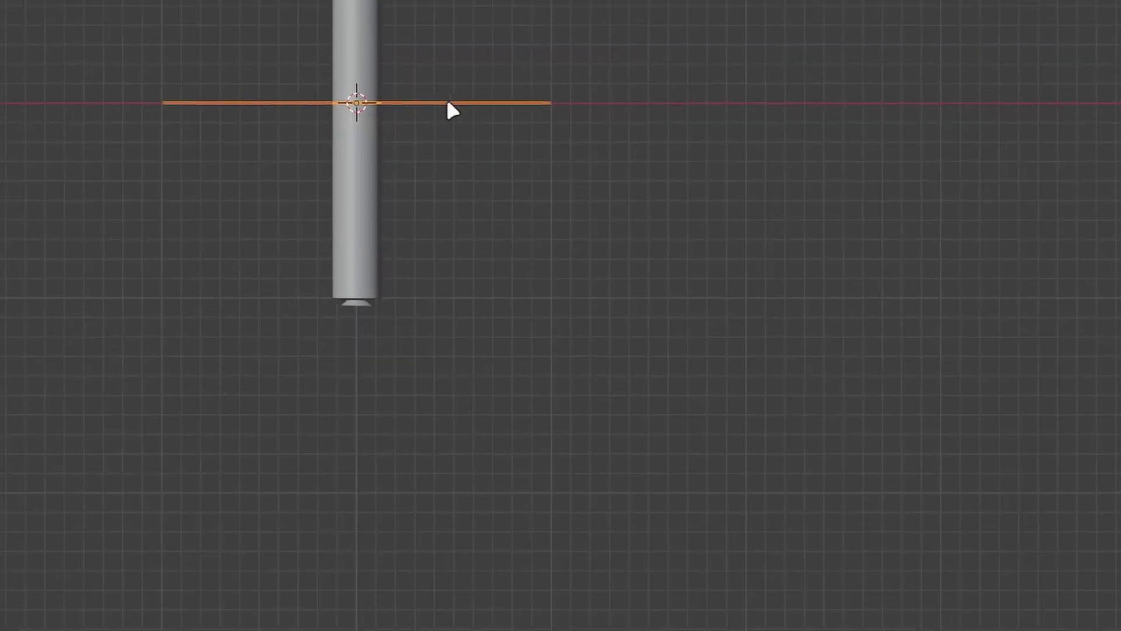
shift+middle_drag(448, 102, 448, 116)
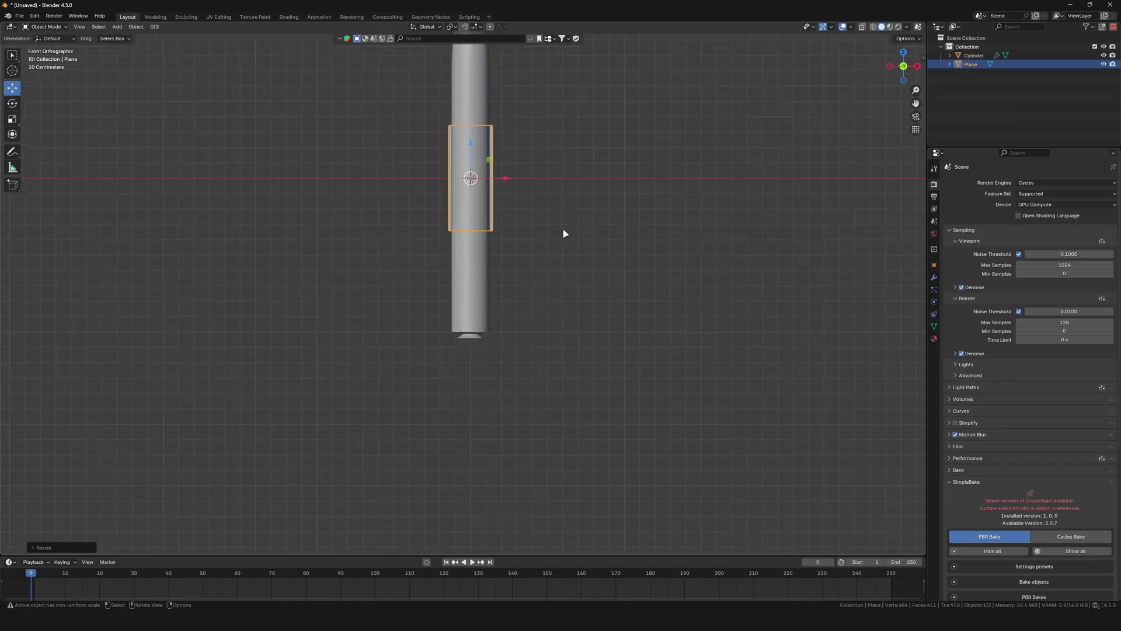
key(g)
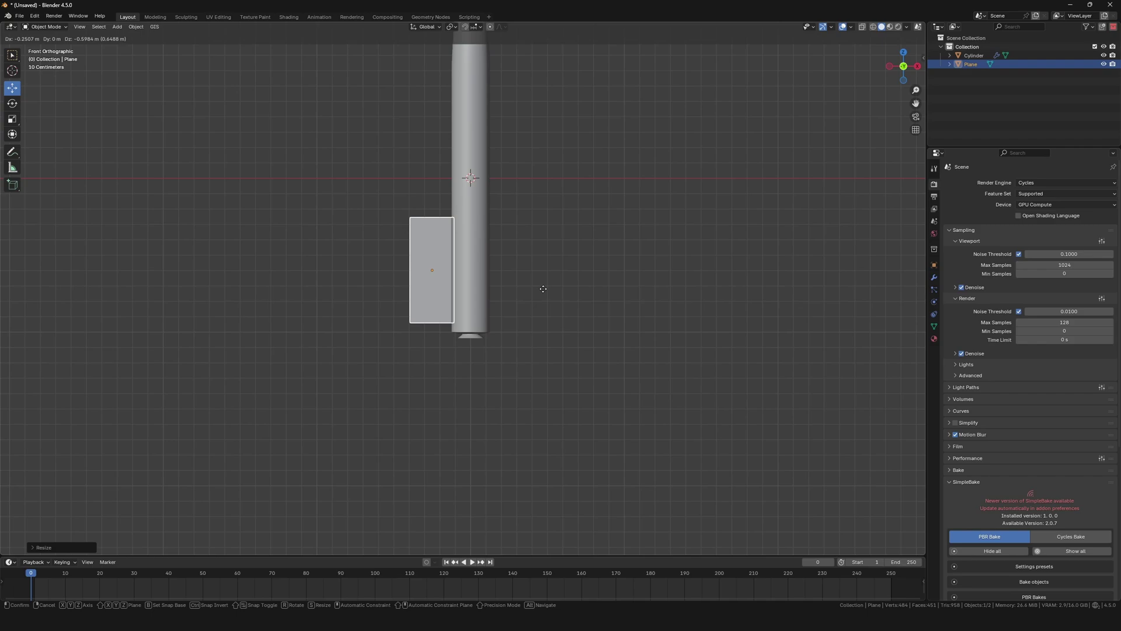
click(546, 295)
Lower the plane's outer upper corner to give the fin a sloped top edge
key(Tab)
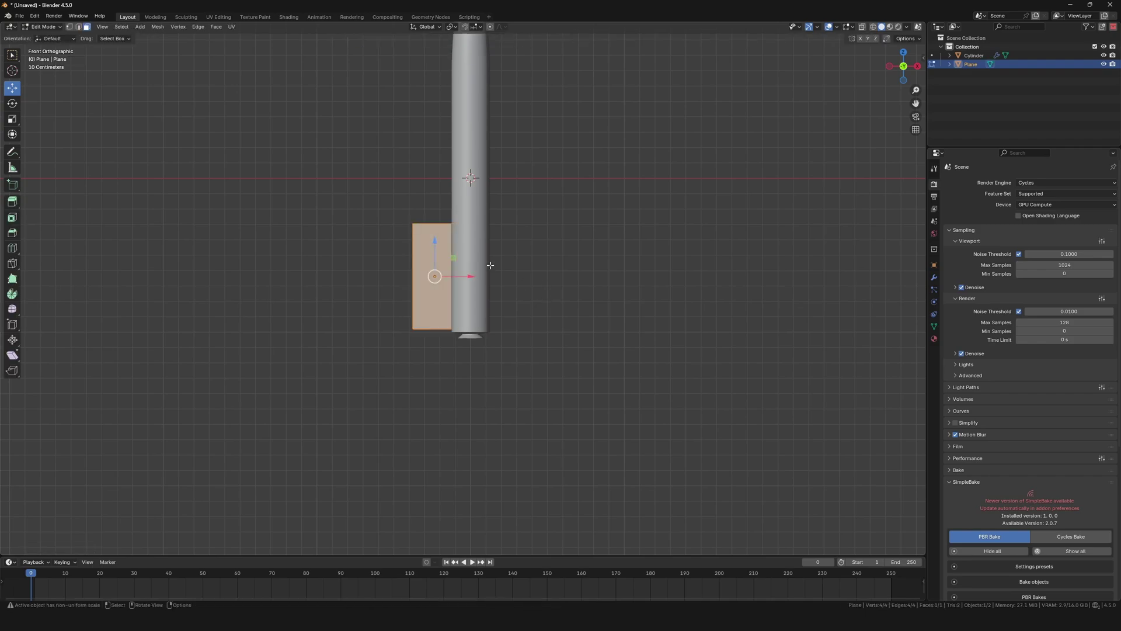
click(412, 223)
drag(413, 187, 413, 228)
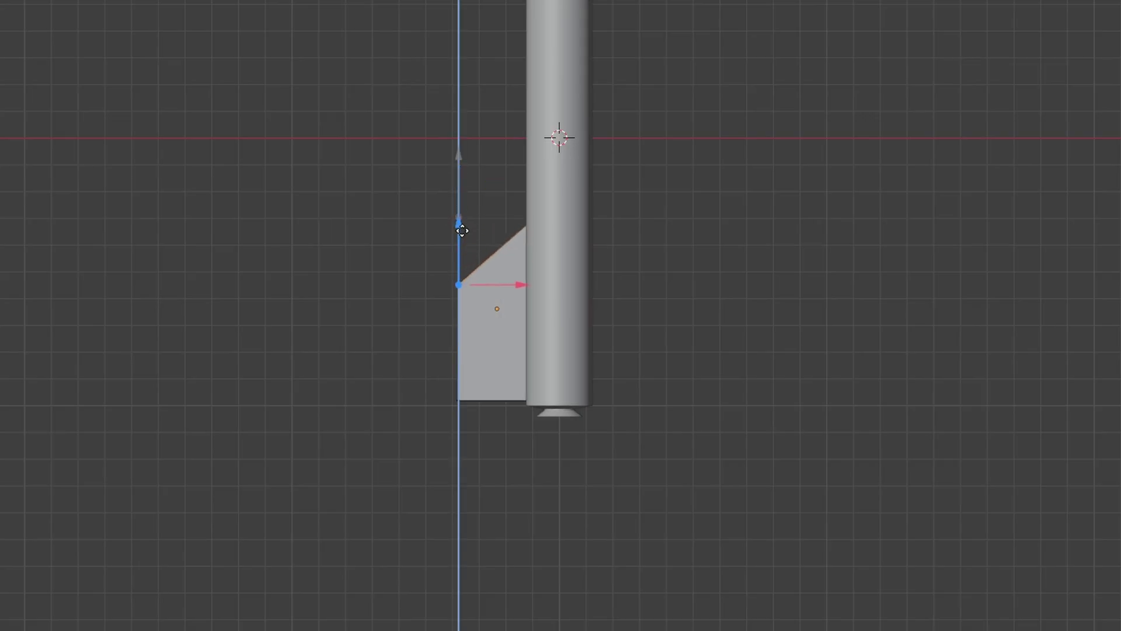
key(Tab)
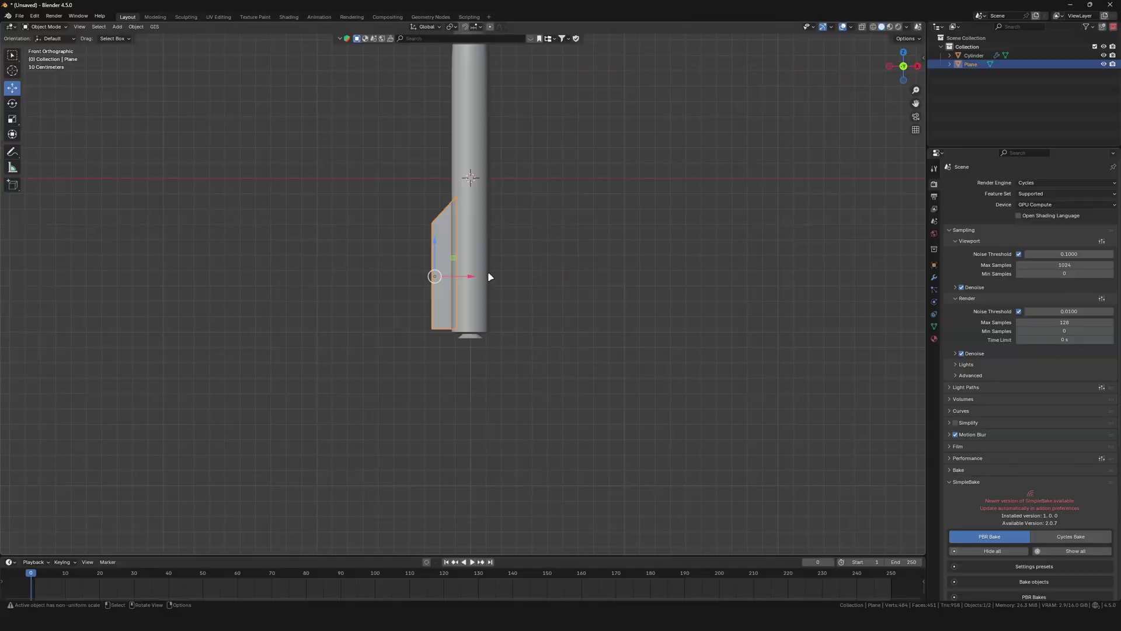
With the 3D Cursor as pivot, duplicate the fin rotated 180° about Z and duplicate both fins rotated 90° about Z
key(period)
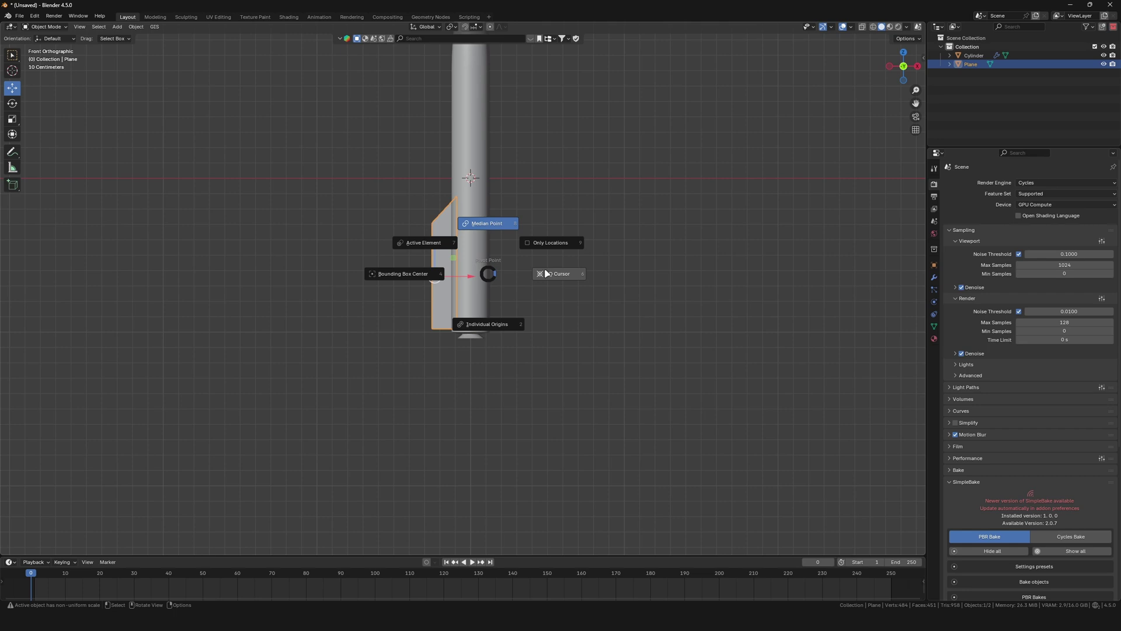
click(546, 274)
key(shift+d)
right_click(548, 275)
middle_drag(548, 276, 555, 284)
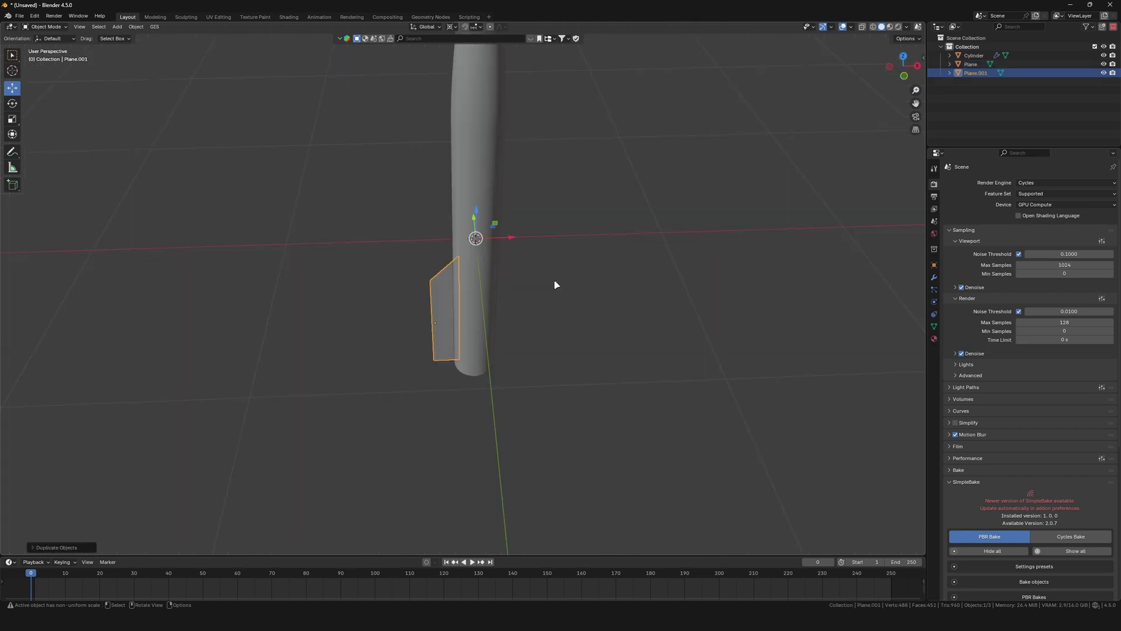
text(rz180)
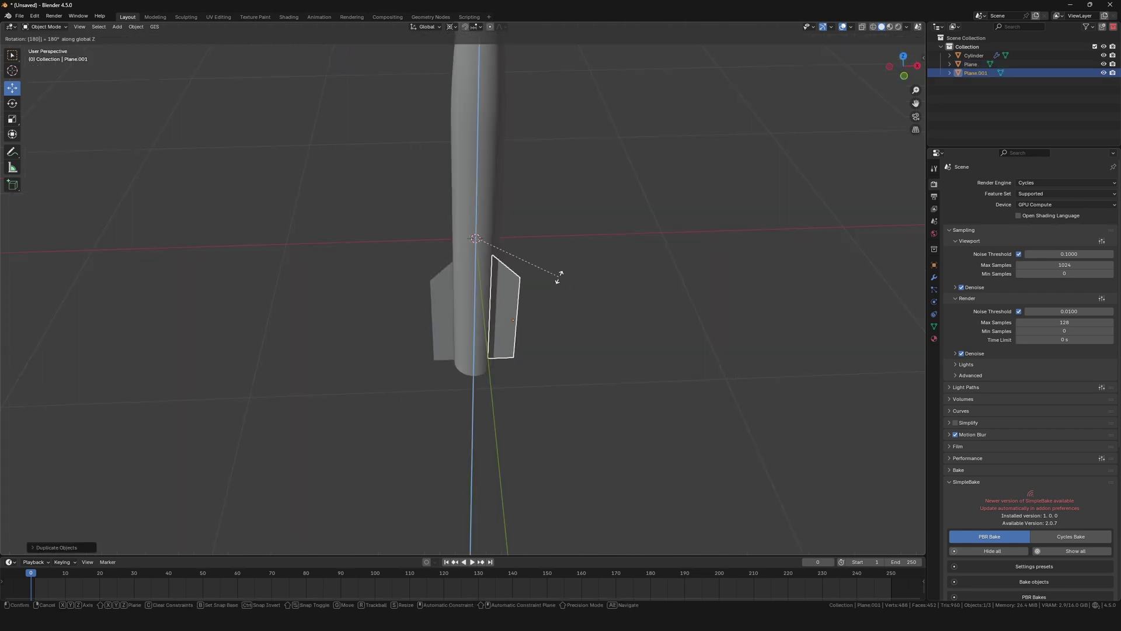
text(90)
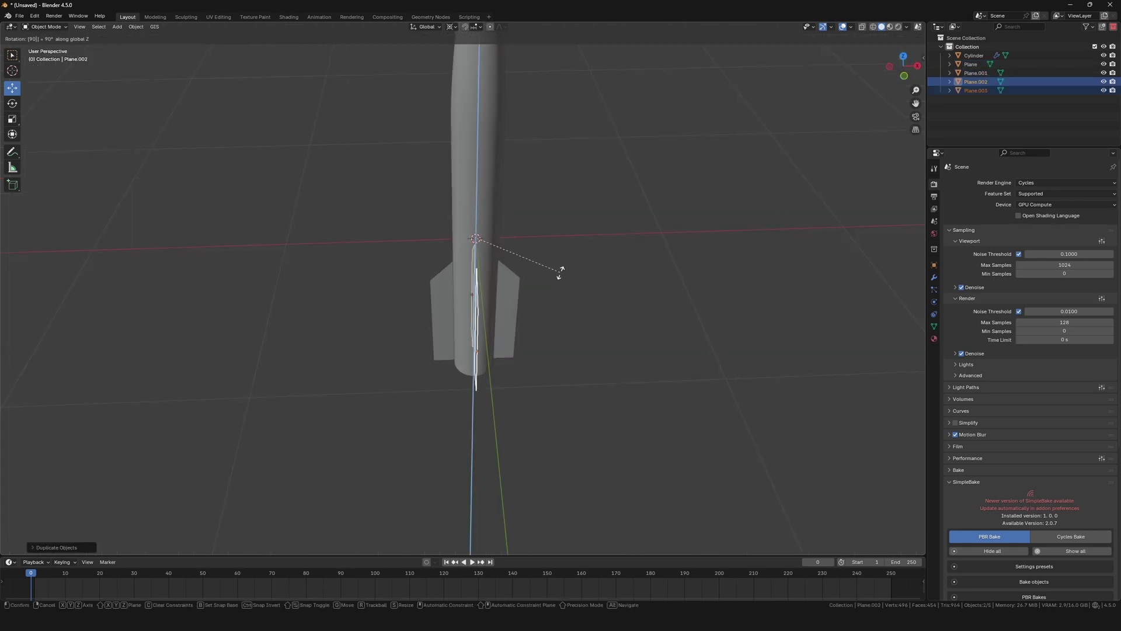
key(Return)
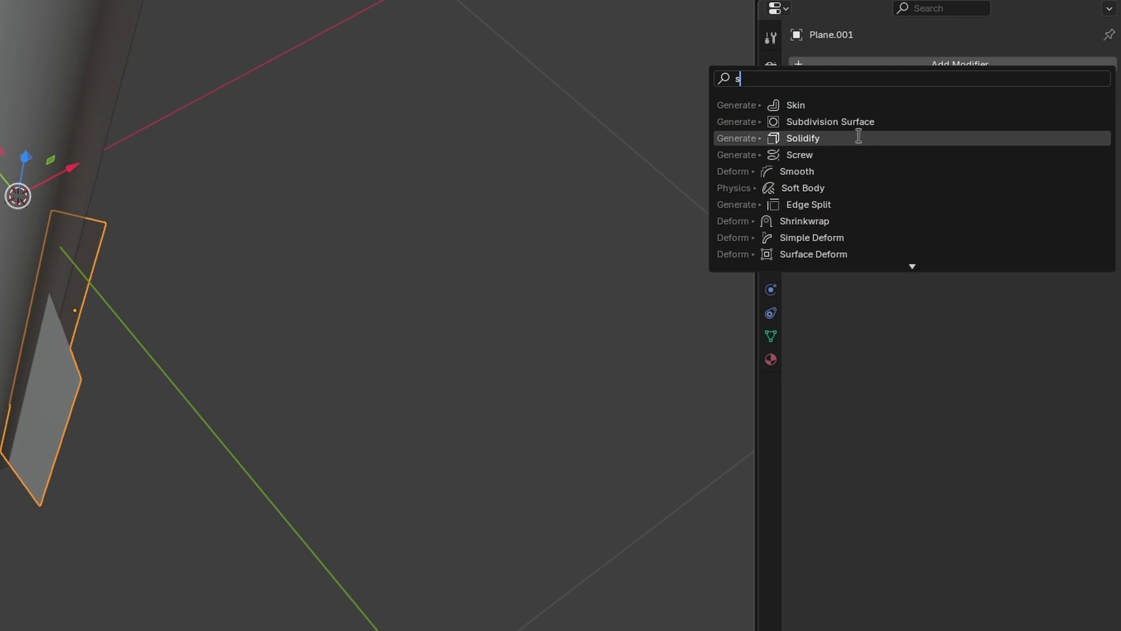
Add a Solidify modifier with 0.028 m thickness and zero offset to the fins, and apply it
click(858, 137)
drag(864, 139, 876, 139)
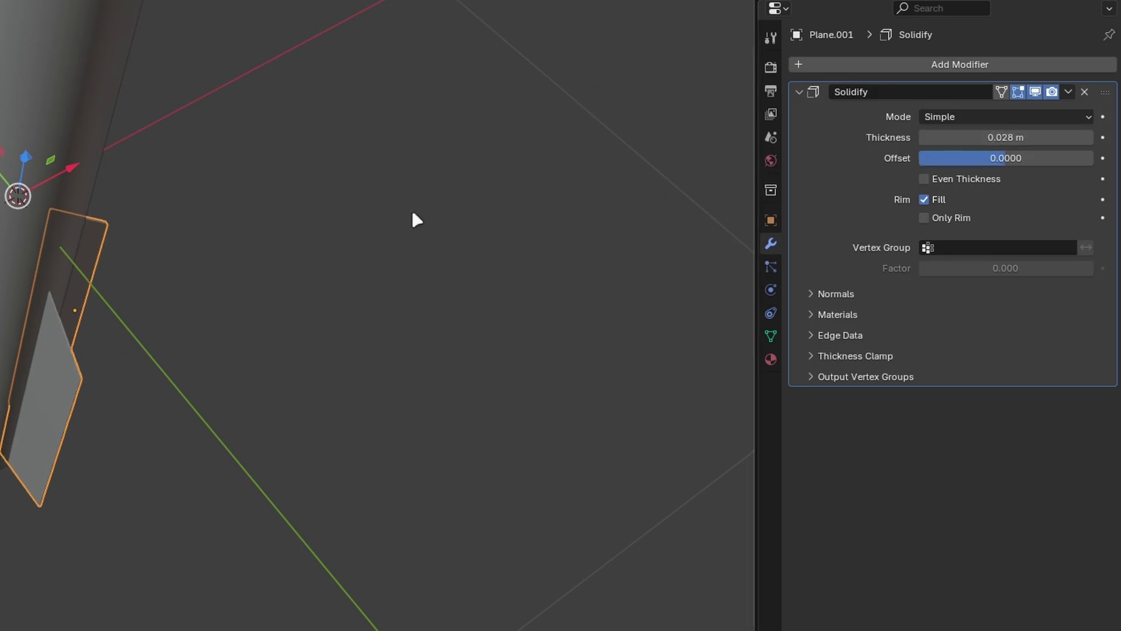
click(1069, 91)
click(1087, 207)
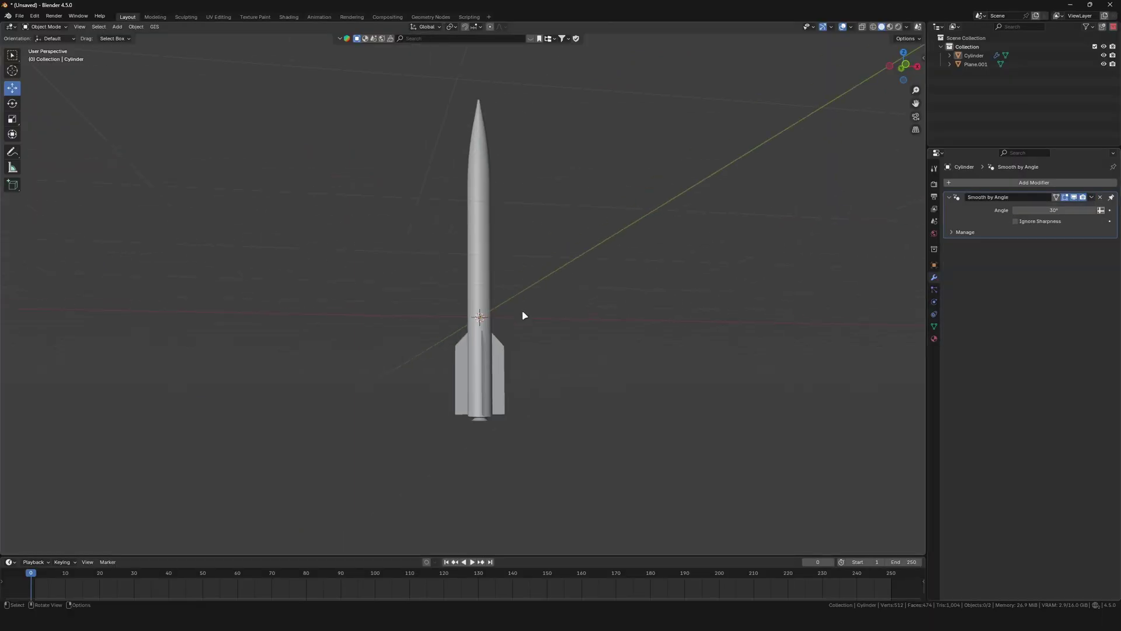
Join the fins to the rocket body as one object
click(502, 368)
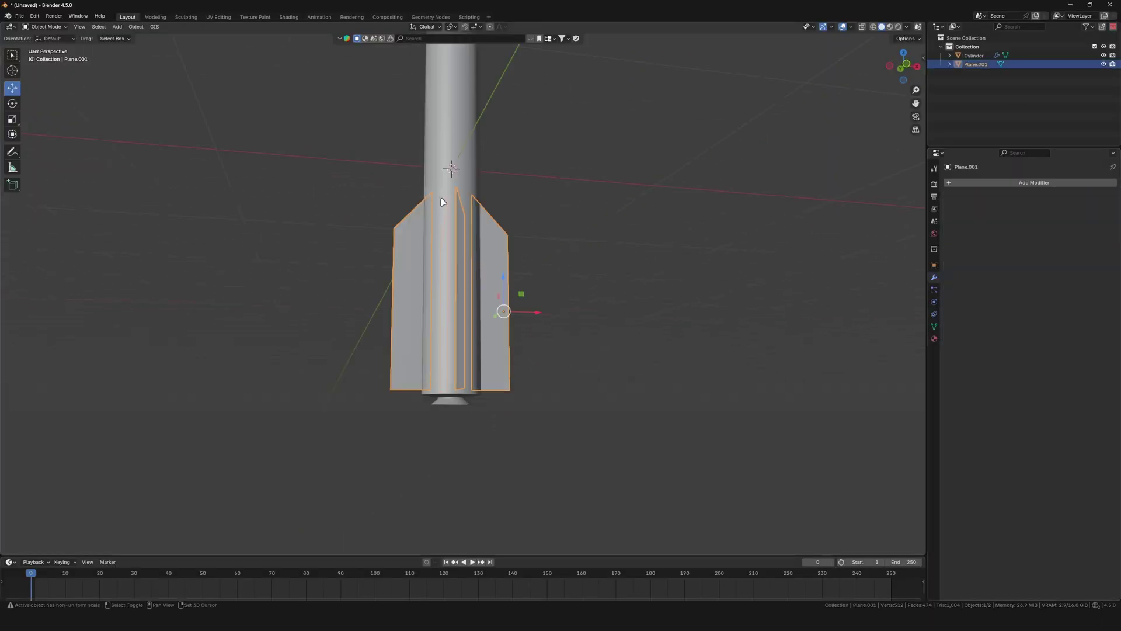
shift+click(432, 204)
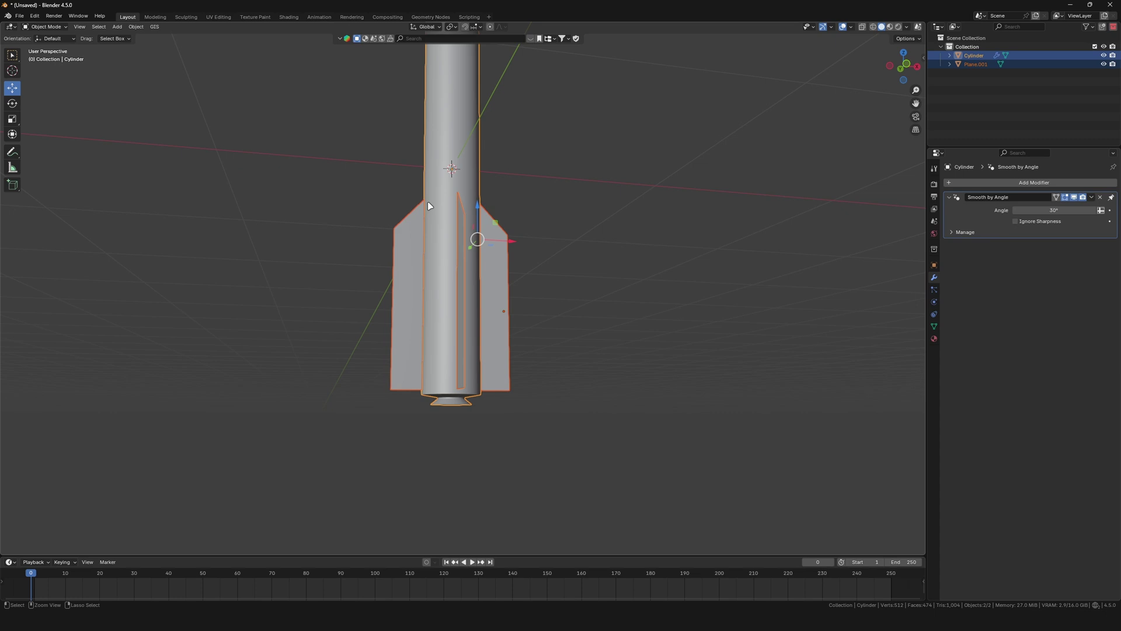
Add a Bézier curve at the rocket and extend it straight up past the nose, lengthening the upper point's handles
key(shift+a)
mouse_move(430, 304)
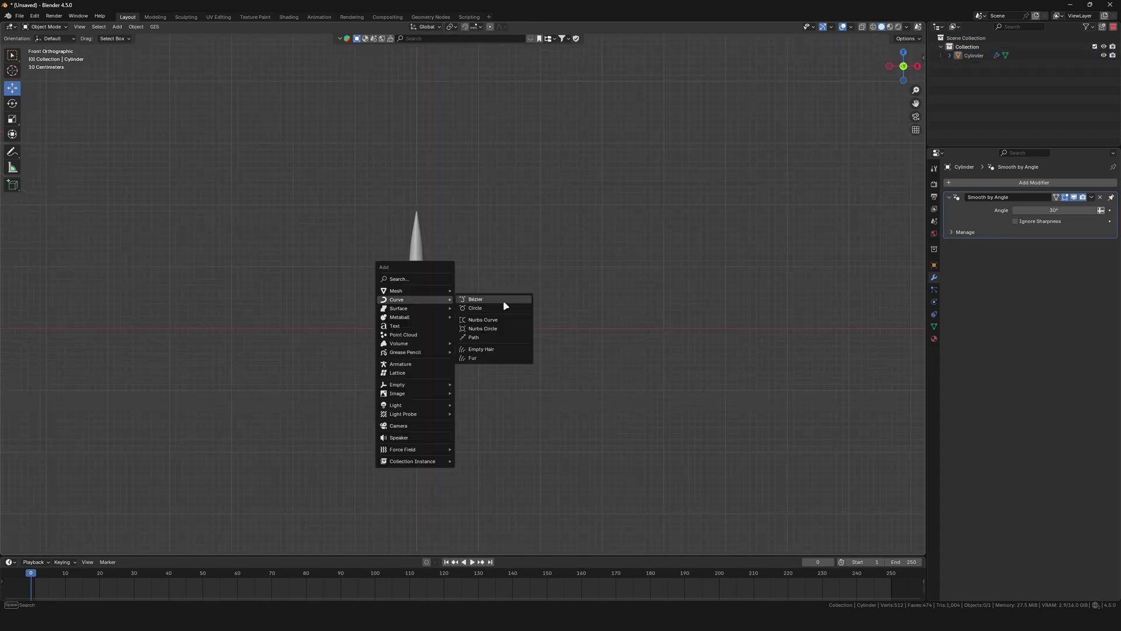
click(503, 302)
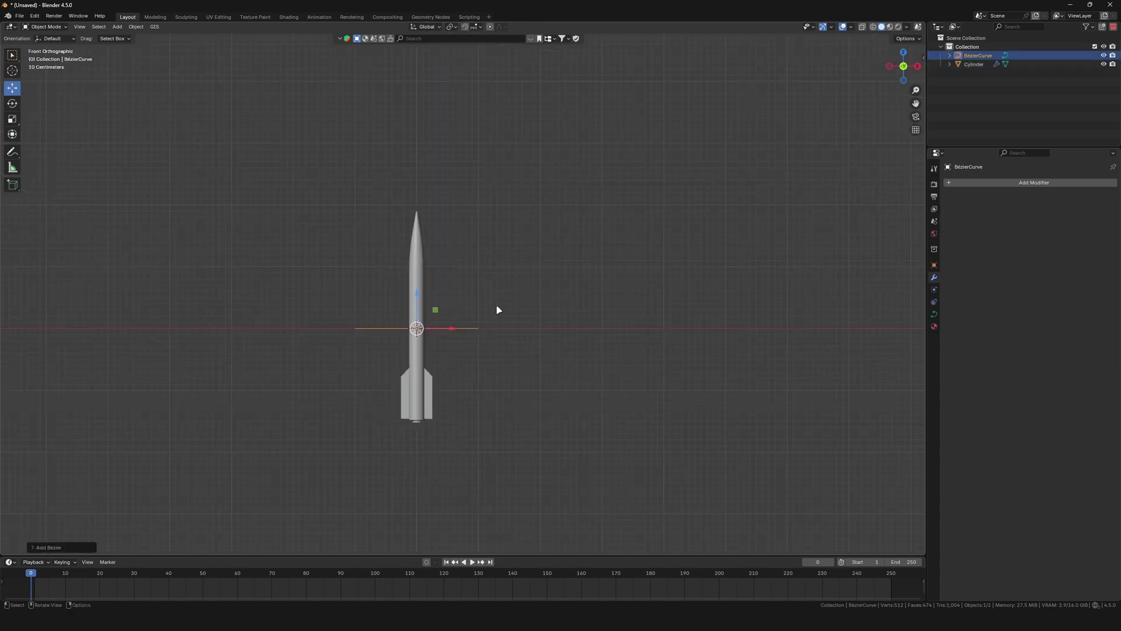
scroll(453, 322, down, 3)
drag(447, 315, 448, 240)
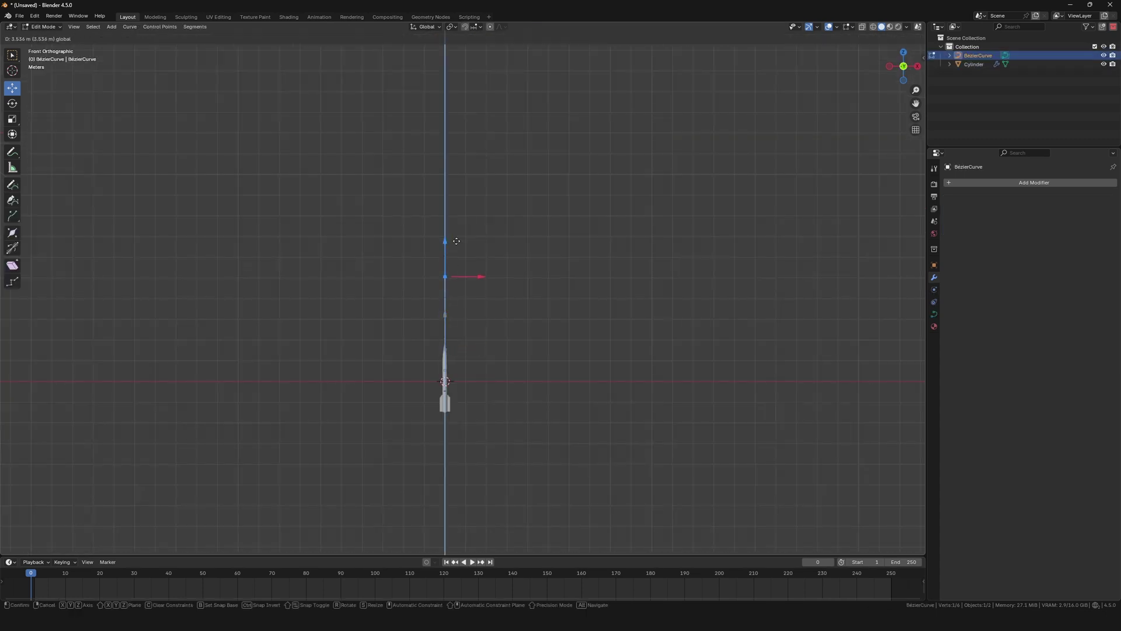
shift+middle_drag(461, 284, 420, 325)
key(s)
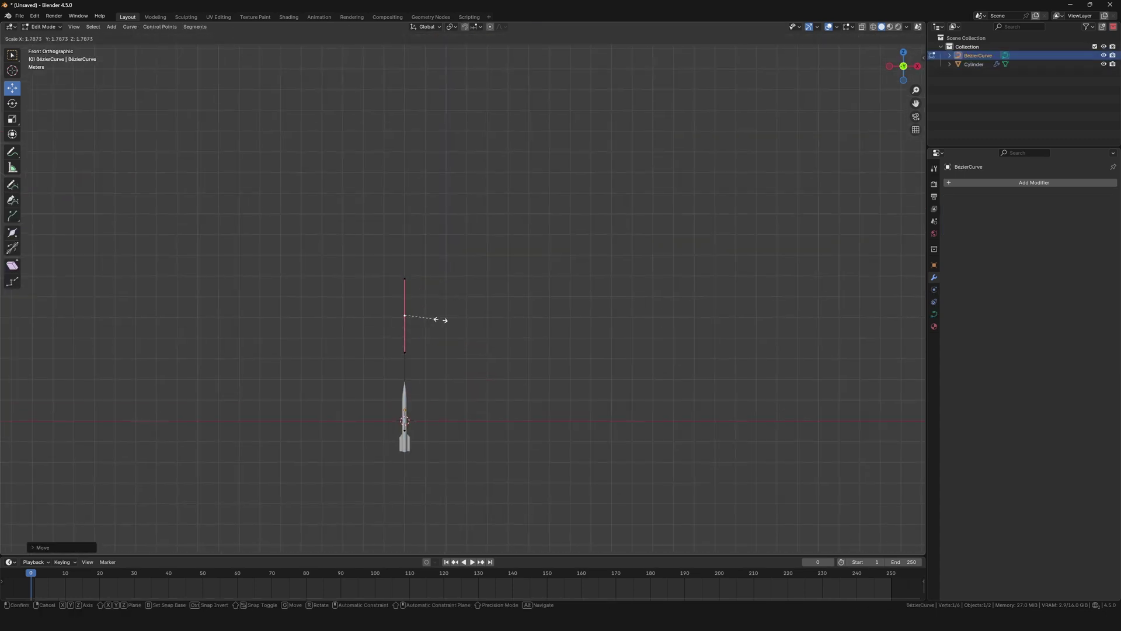
click(453, 319)
Extrude a new curve point up and to the right, rotating and scaling its handles to form a smooth arc
key(e)
click(513, 165)
key(r)
click(480, 250)
key(s)
click(559, 196)
key(g)
click(664, 191)
key(r)
click(633, 226)
key(s)
click(670, 209)
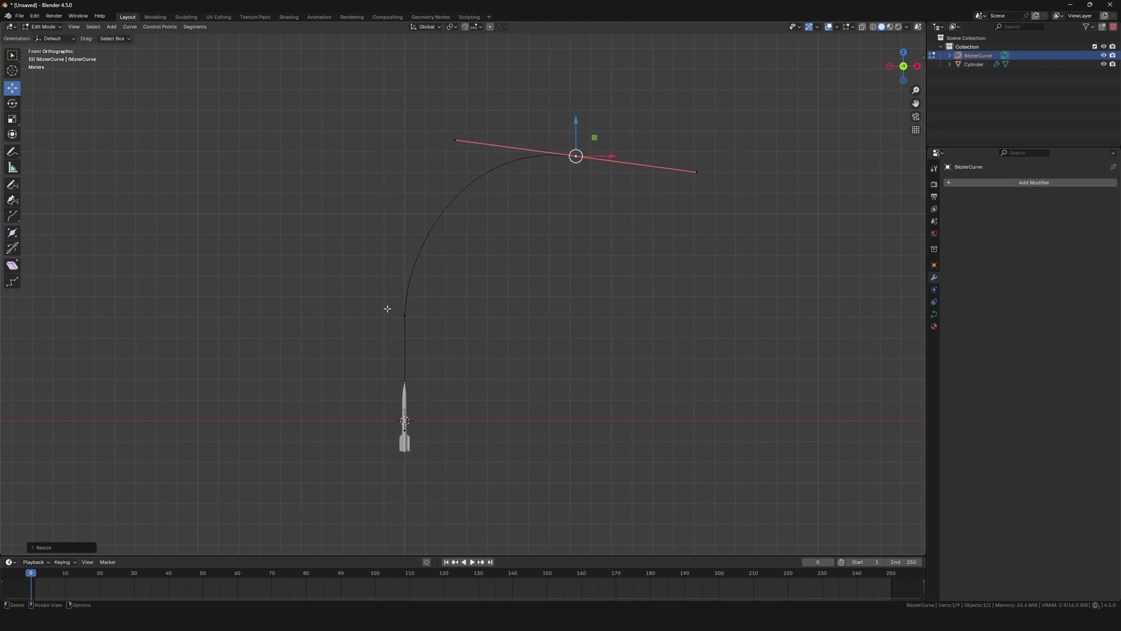
Raise the curve point above the rocket's nose and shift the arc's end point slightly upward
click(406, 313)
drag(406, 284, 419, 231)
click(576, 155)
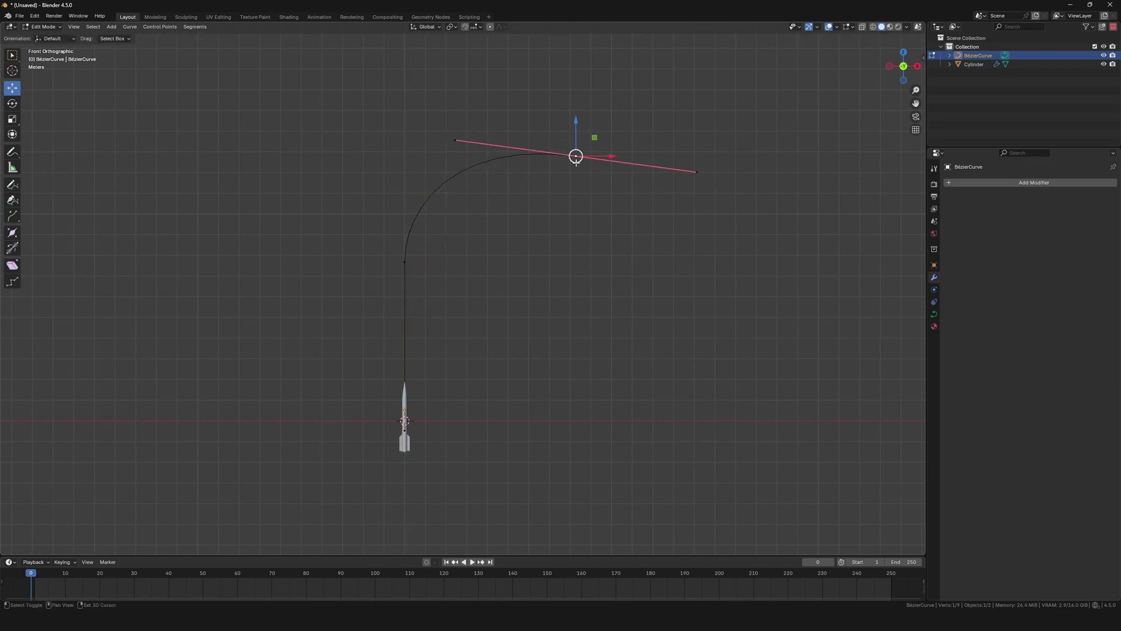
shift+middle_drag(577, 155, 453, 221)
drag(470, 204, 463, 175)
Extend the path with another point to the right, rotating its handles nearly level, lengthening them and adjusting its position
scroll(466, 188, down, 4)
scroll(466, 189, down, 2)
shift+middle_drag(465, 190, 288, 199)
key(e)
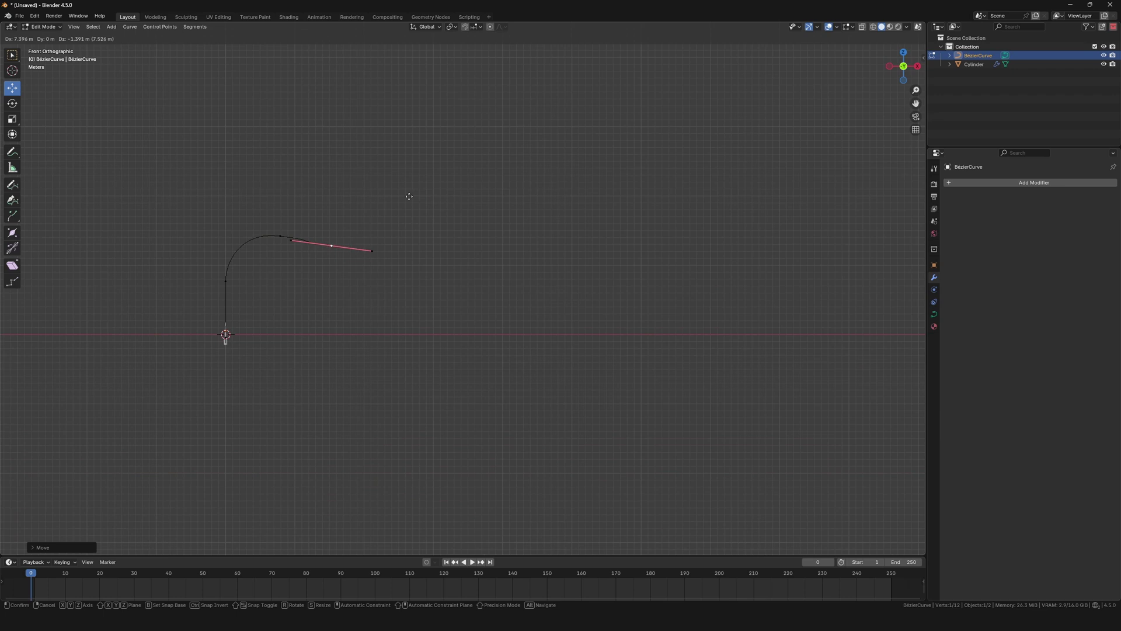
click(516, 202)
key(r)
click(517, 189)
key(s)
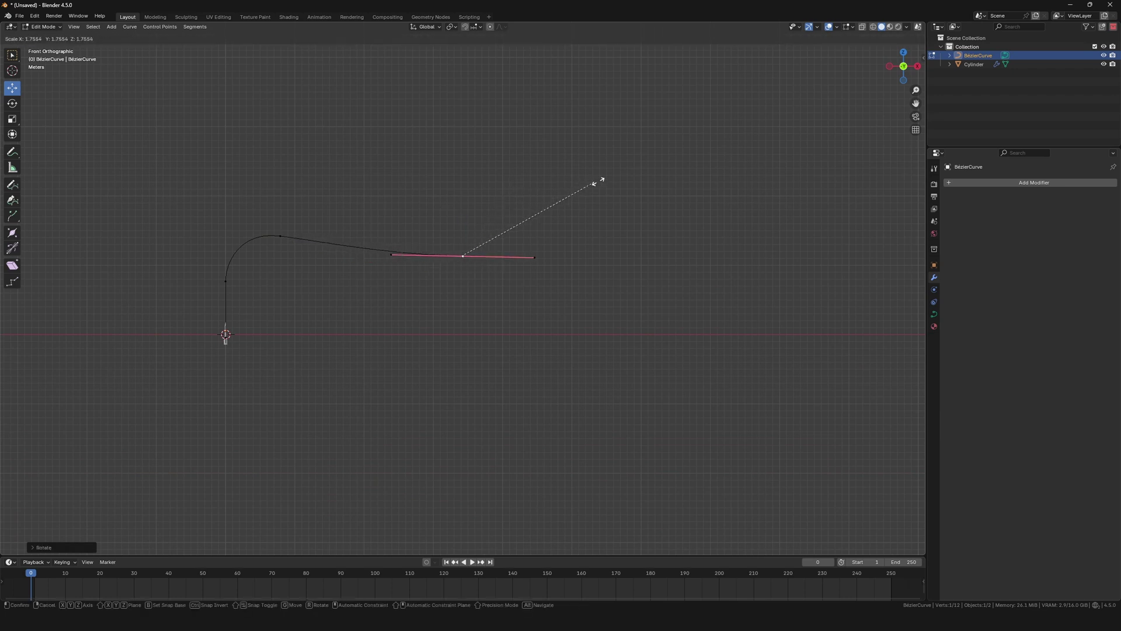
click(672, 173)
drag(480, 233, 507, 228)
Extrude a final curve point far to the right and finish editing the path
shift+middle_drag(517, 263, 332, 265)
key(e)
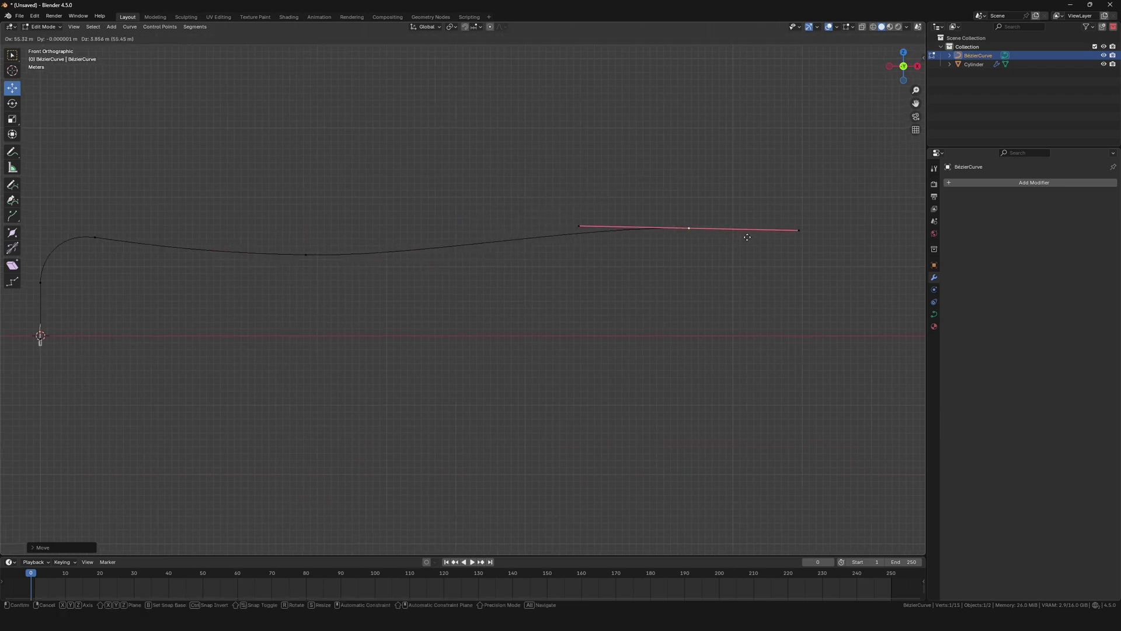
click(802, 251)
key(Tab)
Parent the rocket to the Bézier curve with the Follow Path option
click(334, 364)
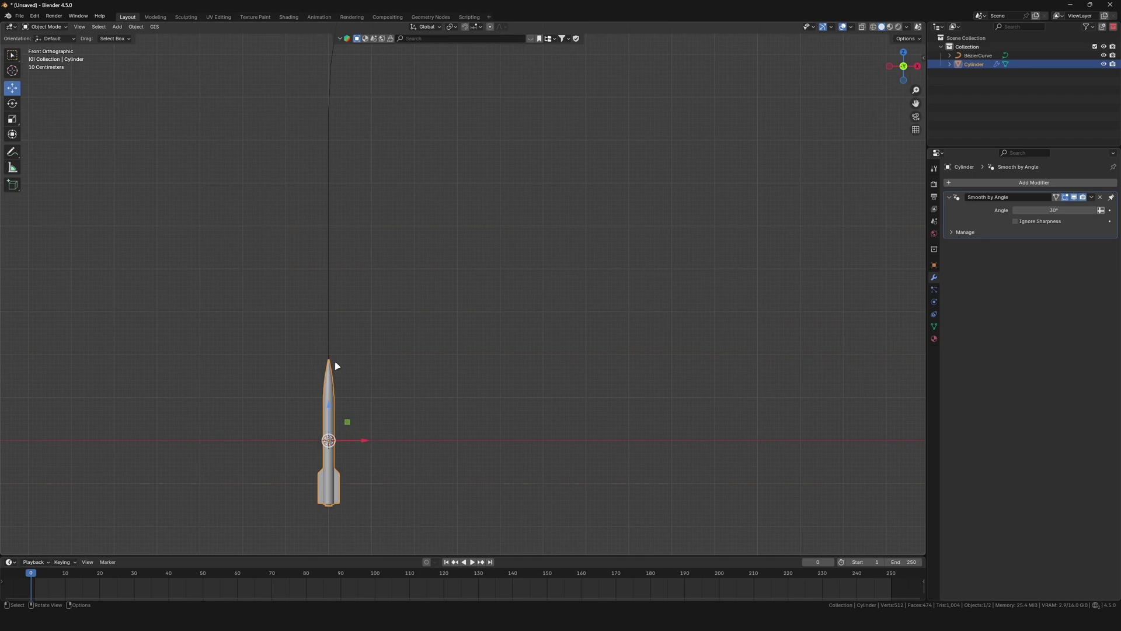
shift+click(329, 318)
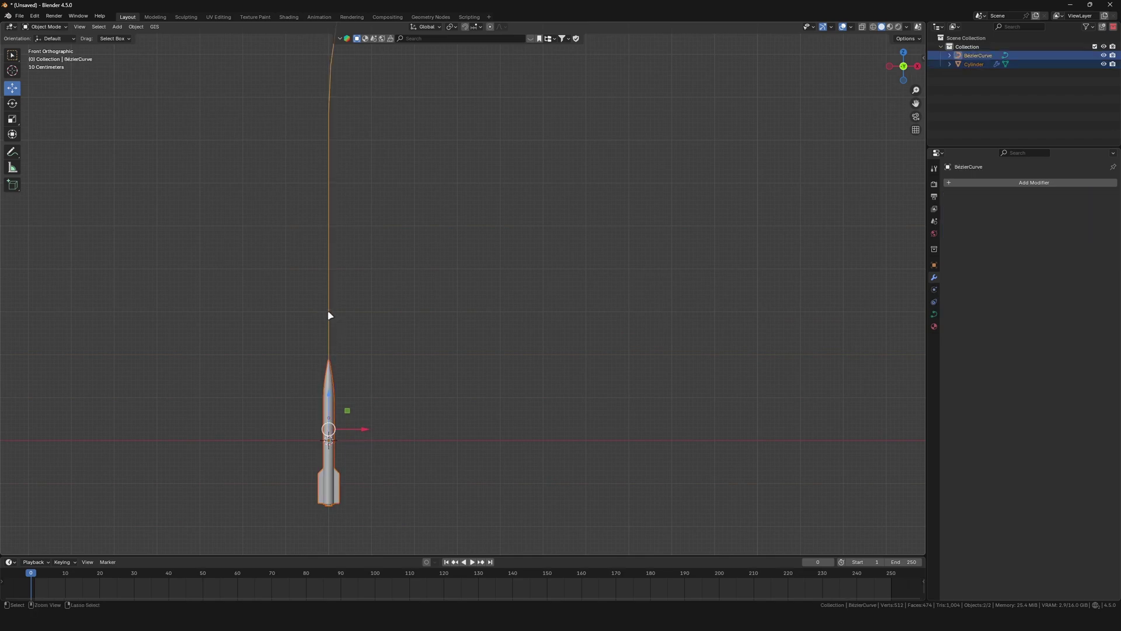
key(ctrl+p)
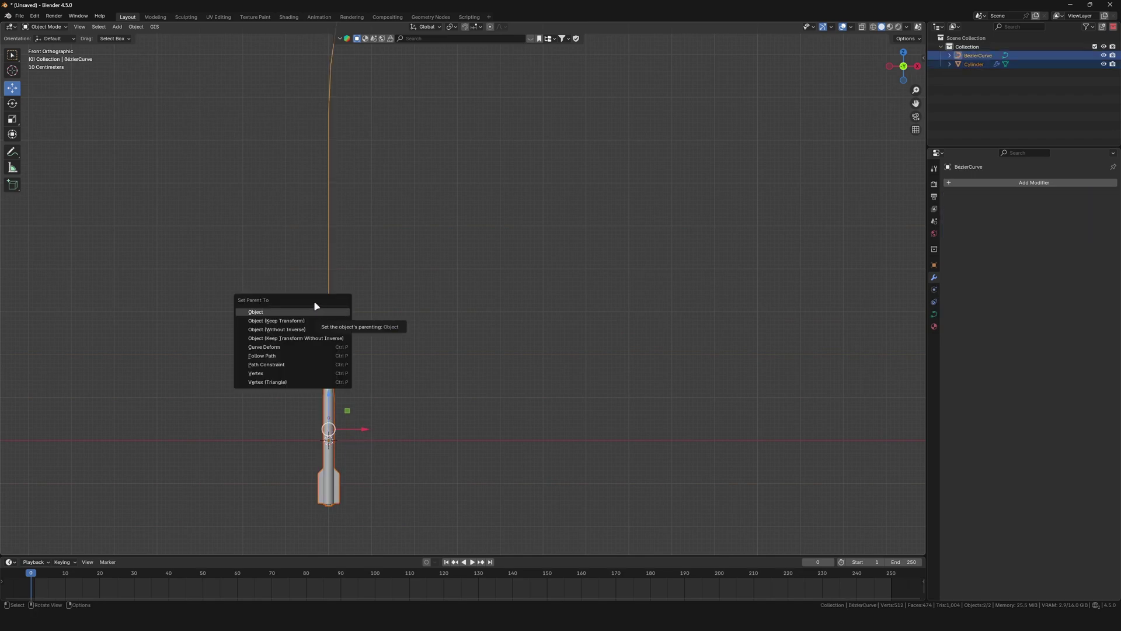
click(306, 355)
scroll(392, 345, down, 5)
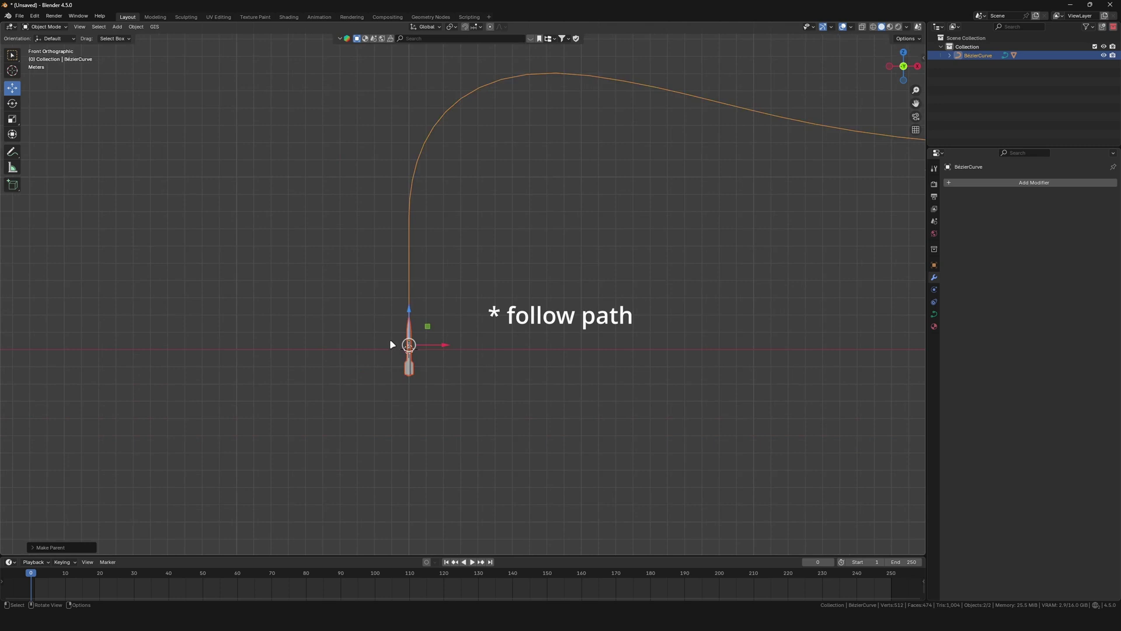
Play the rocket's flight and review the whole Bézier path
key(space)
scroll(390, 341, down, 4)
click(569, 305)
shift+middle_drag(579, 303, 433, 333)
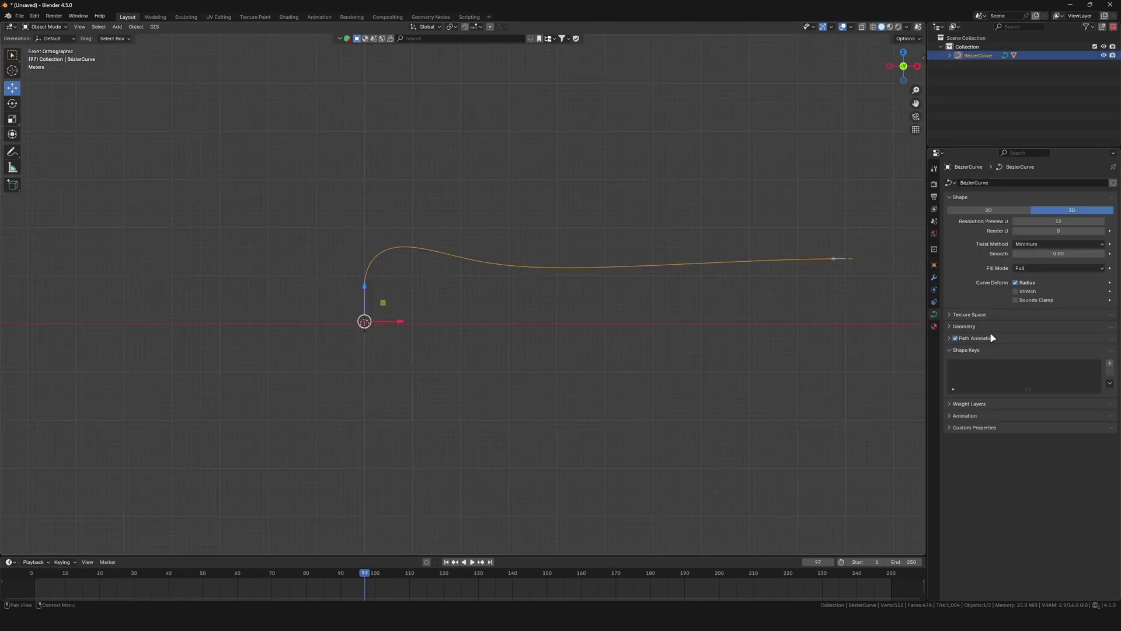
Clear the existing Evaluation Time keyframes in the curve's path animation and set Evaluation Time to 1
click(993, 338)
right_click(1058, 362)
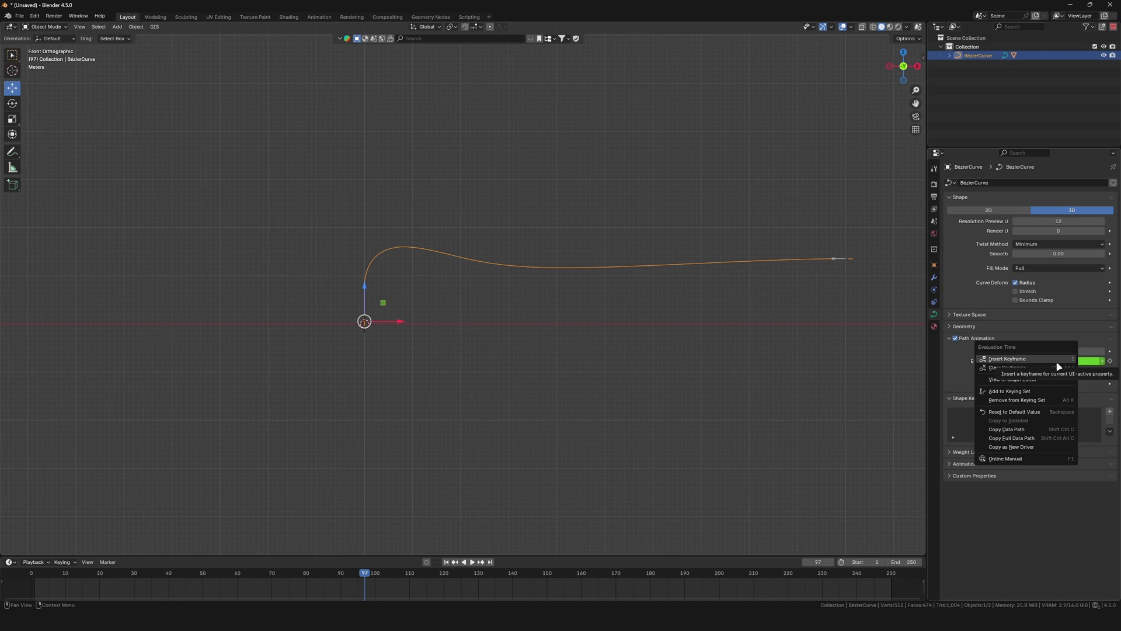
click(1058, 367)
scroll(561, 320, up, 3)
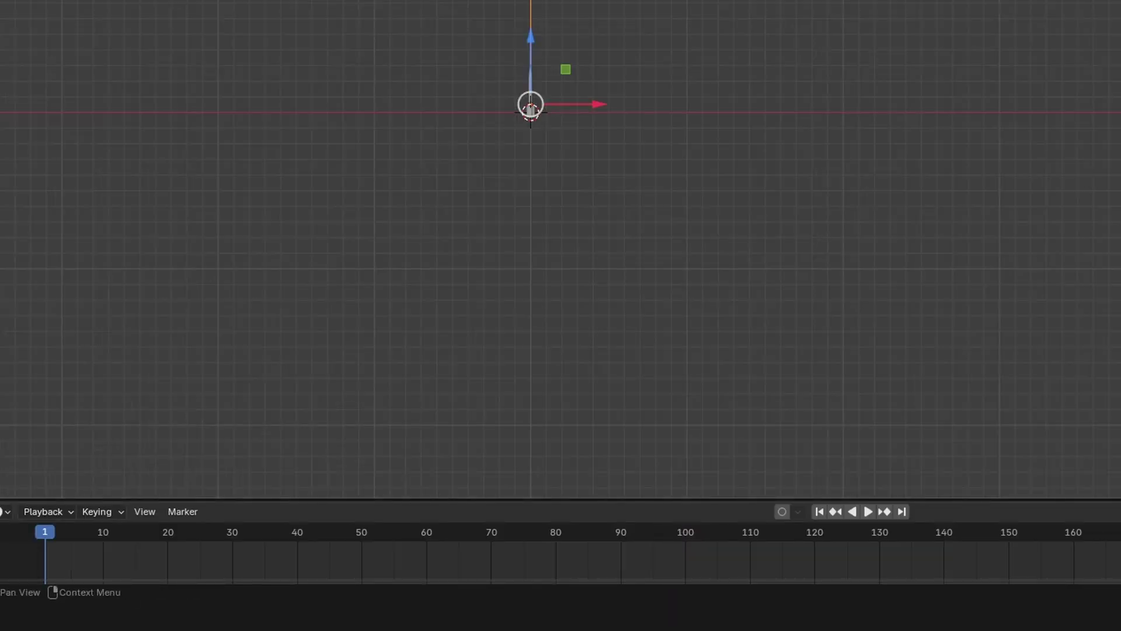
click(1050, 361)
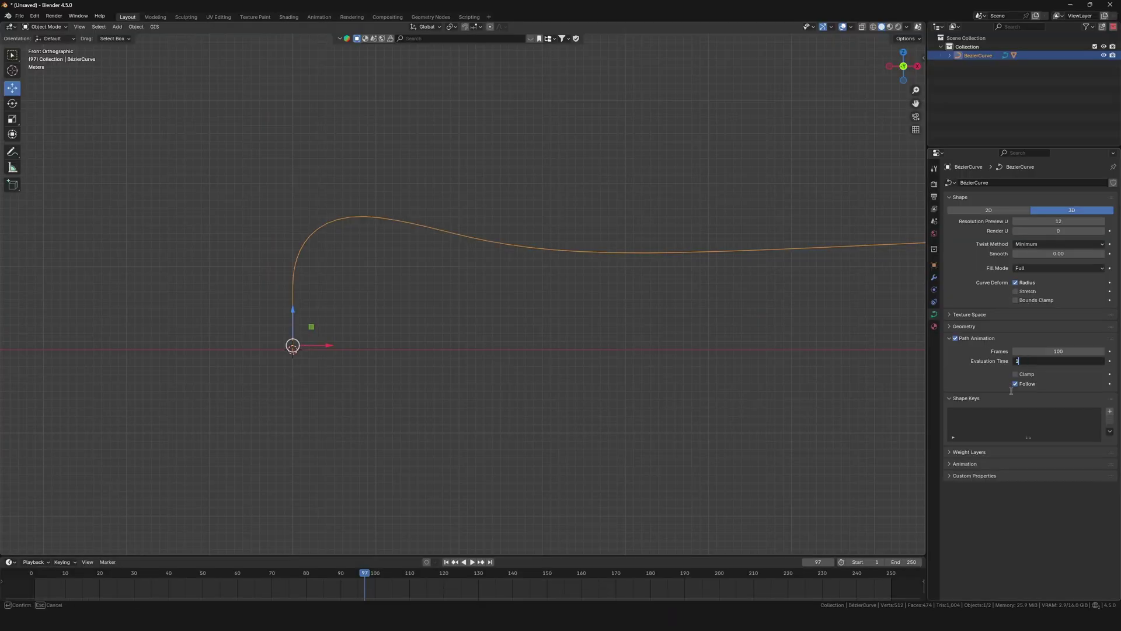
key(Return)
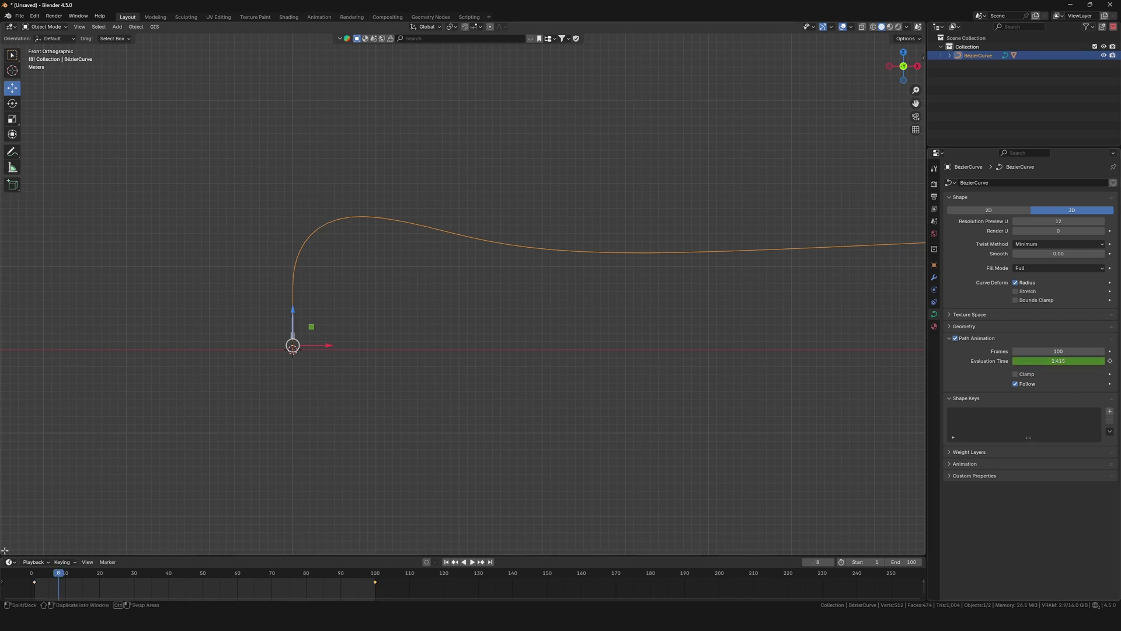
Split off a new area below the 3D view and make it a Graph Editor
drag(5, 551, 6, 396)
click(10, 402)
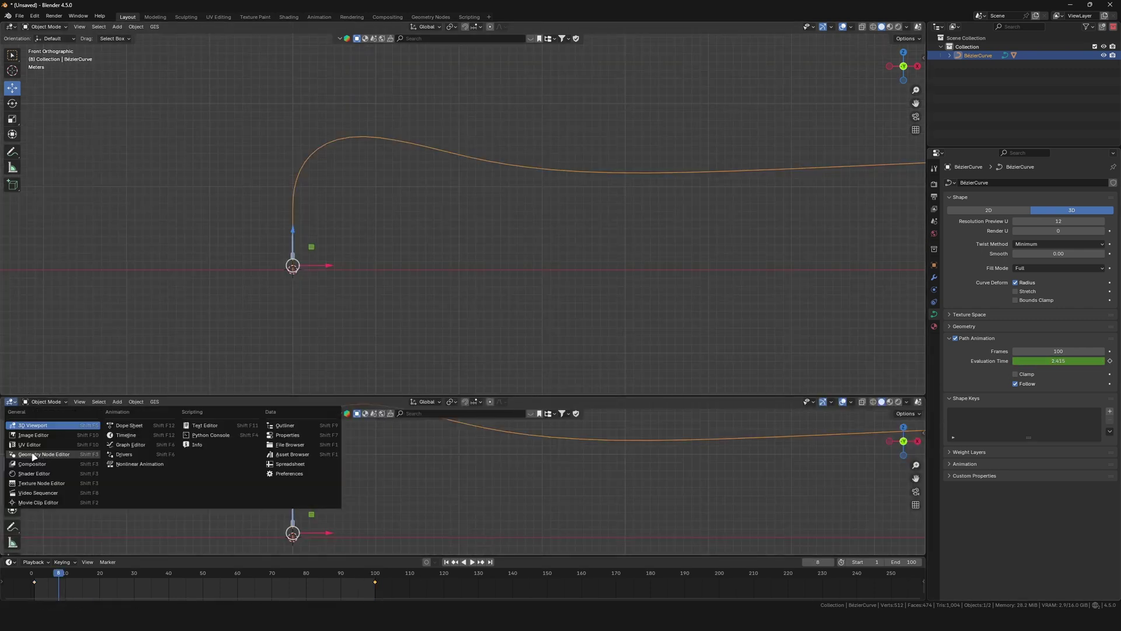
click(125, 445)
Set the handle type of the Evaluation Time curve's last keyframe, at frame 100, to Vector
scroll(253, 462, down, 14)
middle_drag(467, 421, 404, 534)
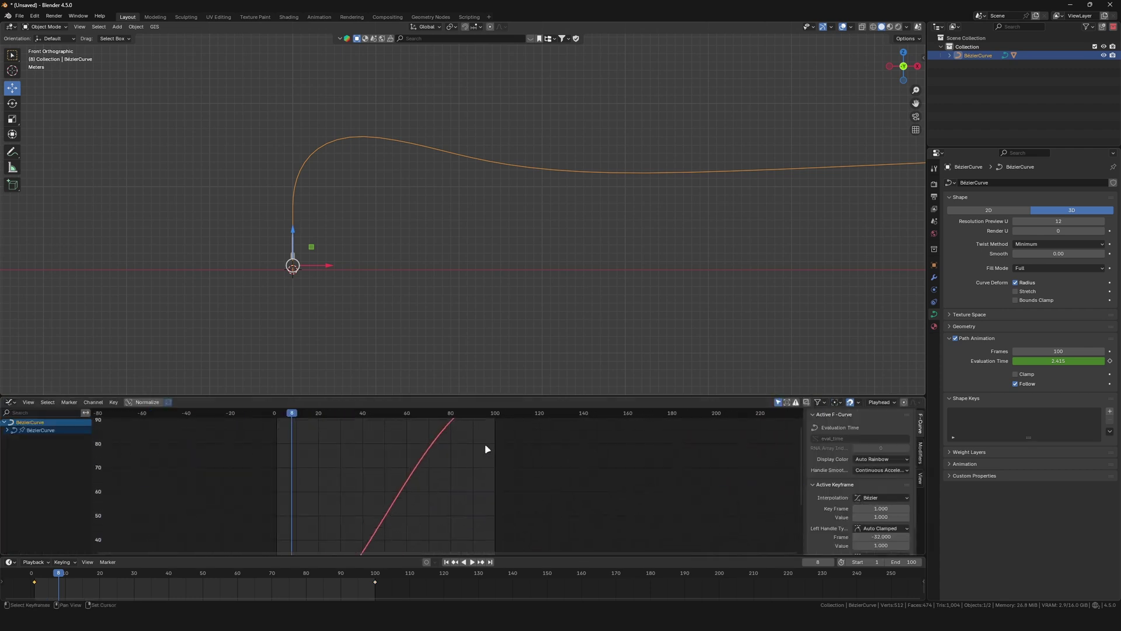
middle_drag(487, 449, 429, 506)
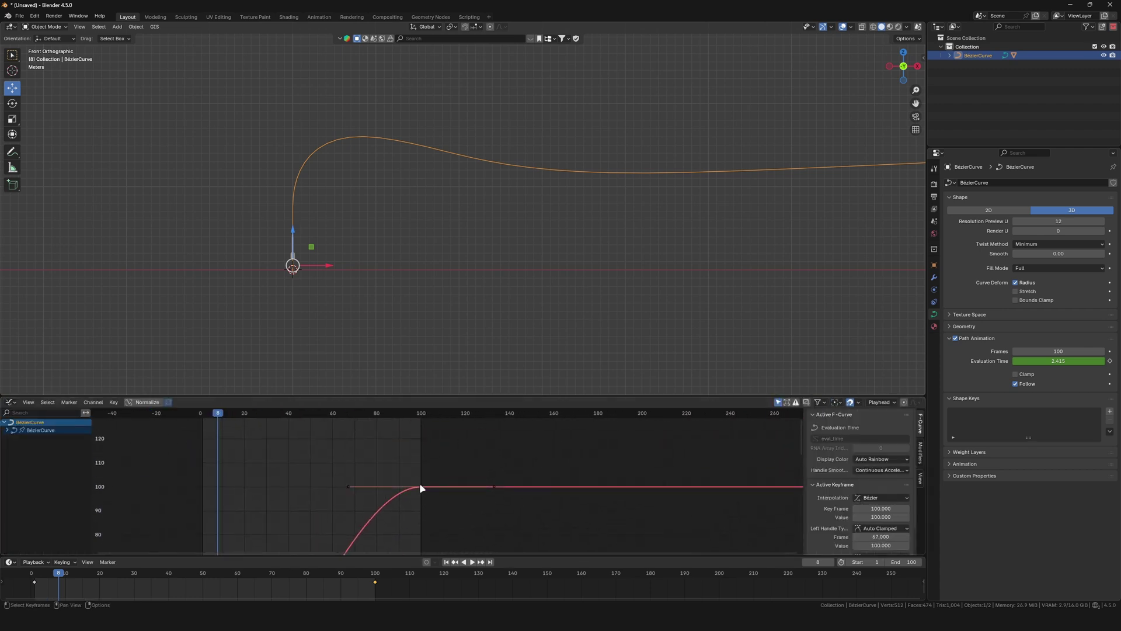
key(v)
click(412, 503)
scroll(415, 502, down, 3)
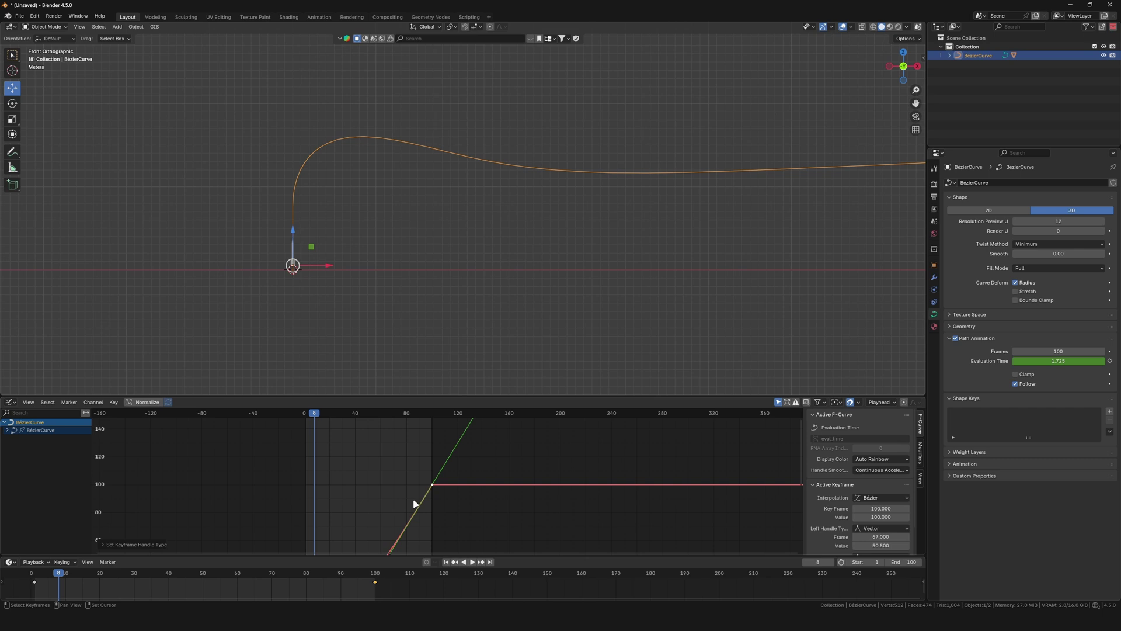
Lengthen the handles of the Evaluation Time curve's first keyframe for a slower launch and replay the animation from the first frame
key(space)
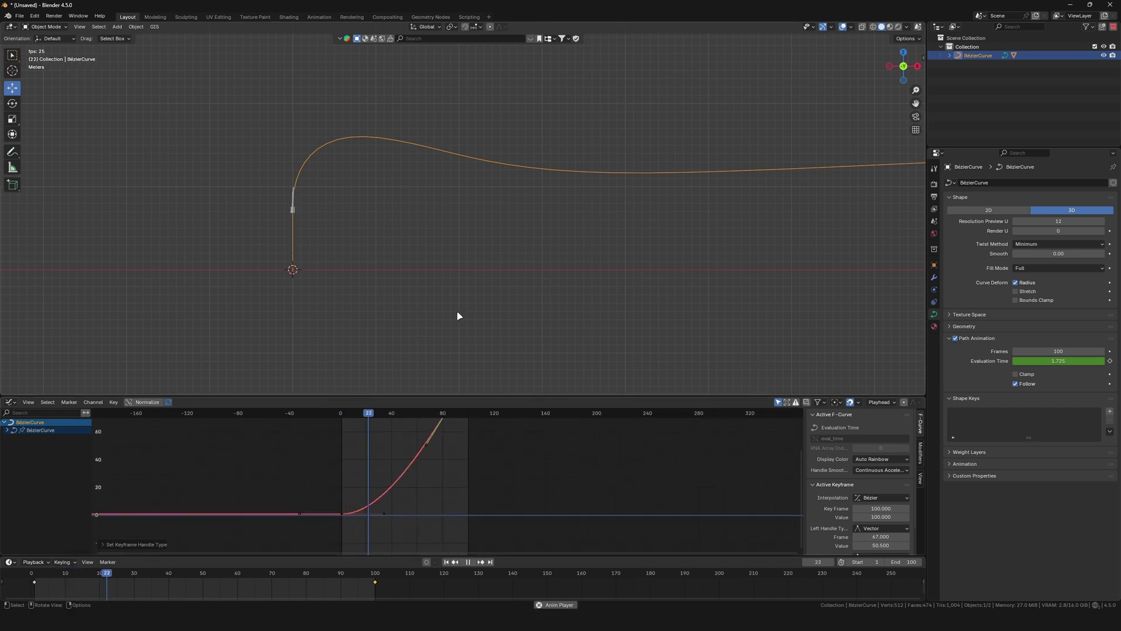
click(343, 514)
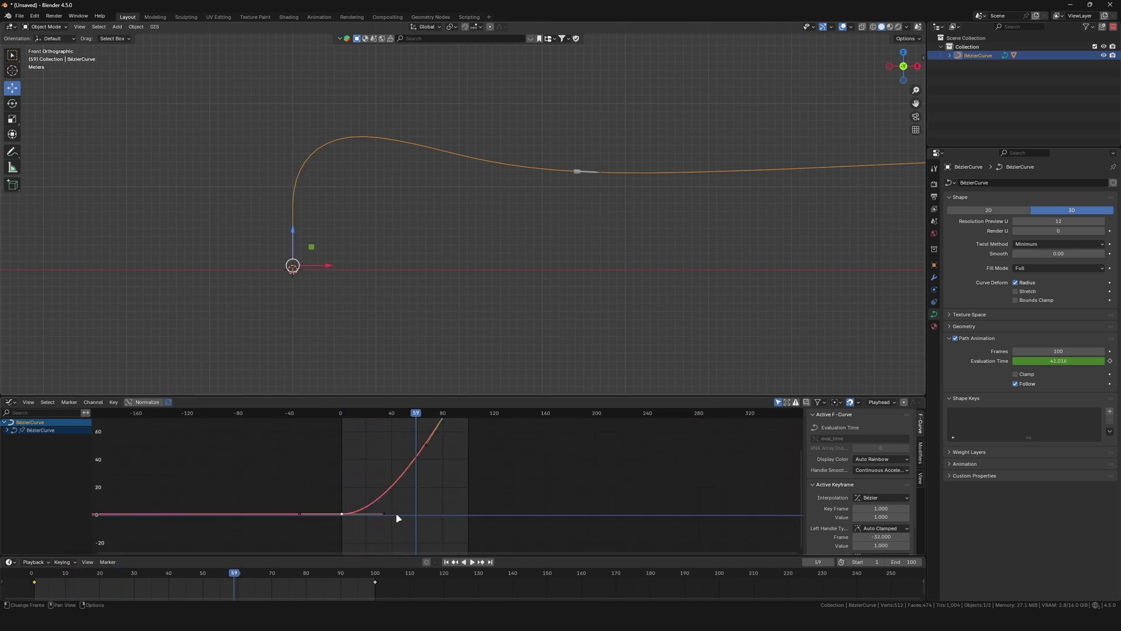
key(s)
click(440, 515)
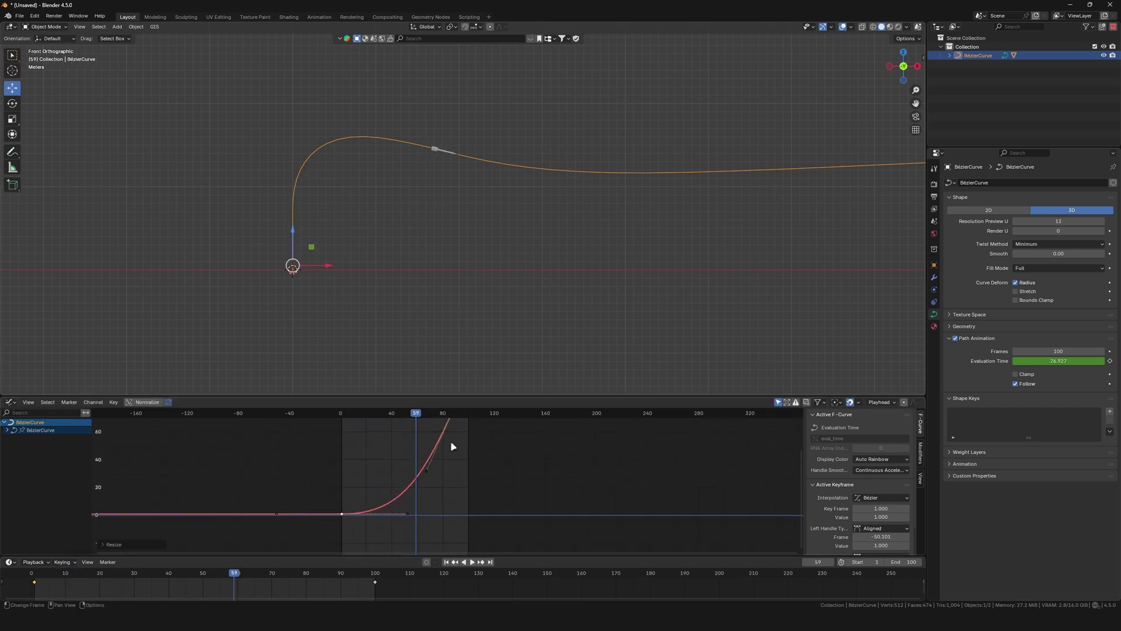
key(shift+Left)
key(space)
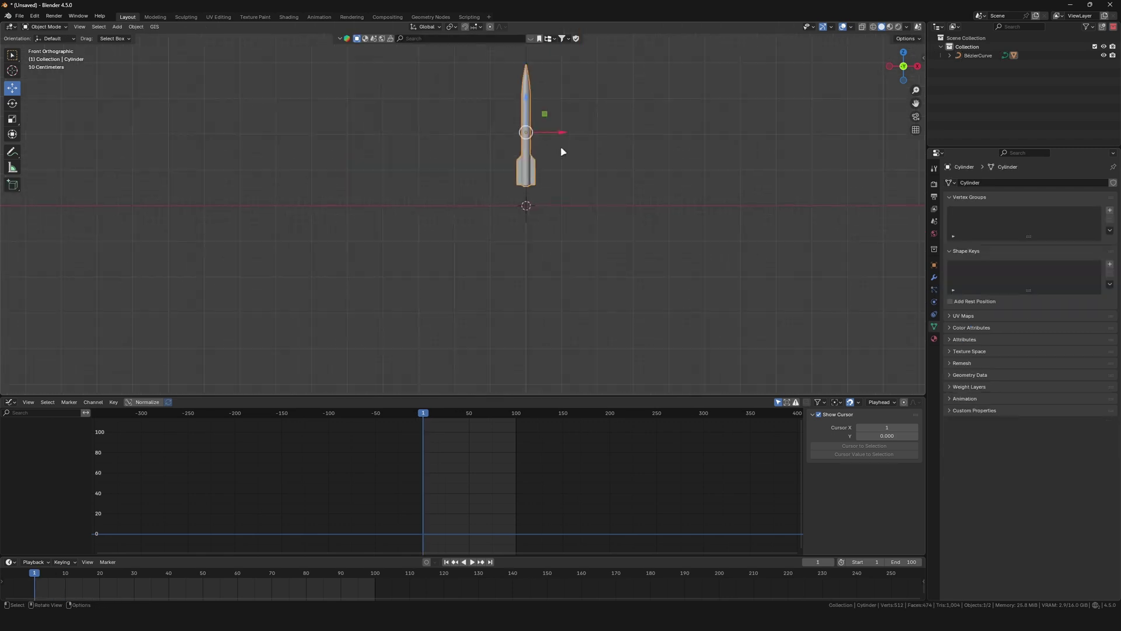
Apply the Bézier curve's scale and play the animation to check the rocket's motion
scroll(526, 132, up, 3)
shift+middle_drag(526, 132, 420, 271)
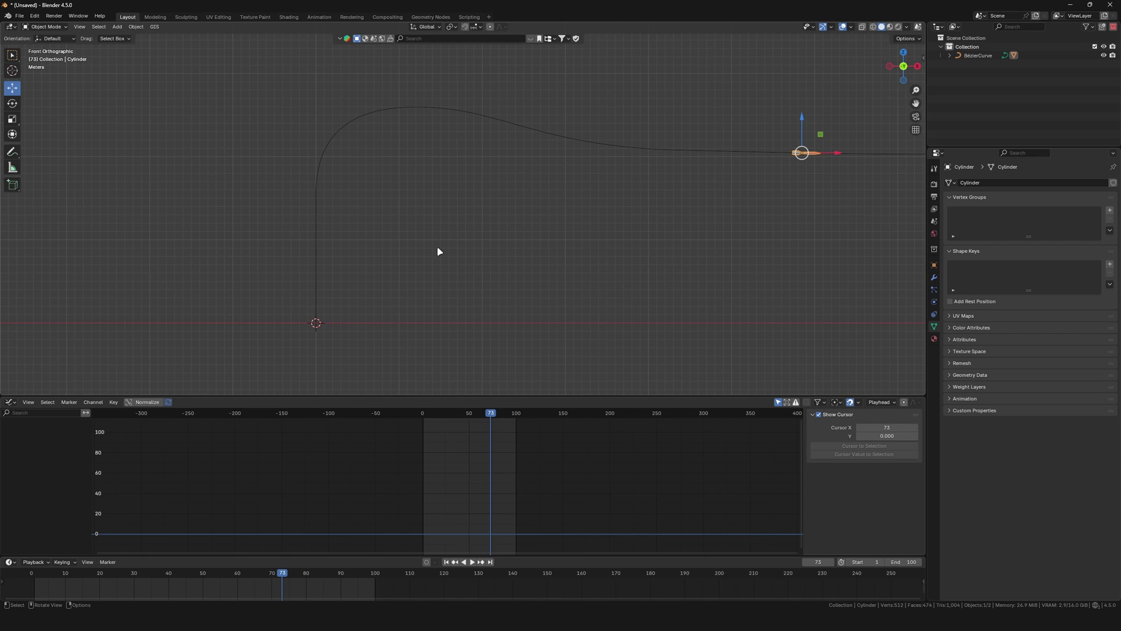
key(ctrl+a)
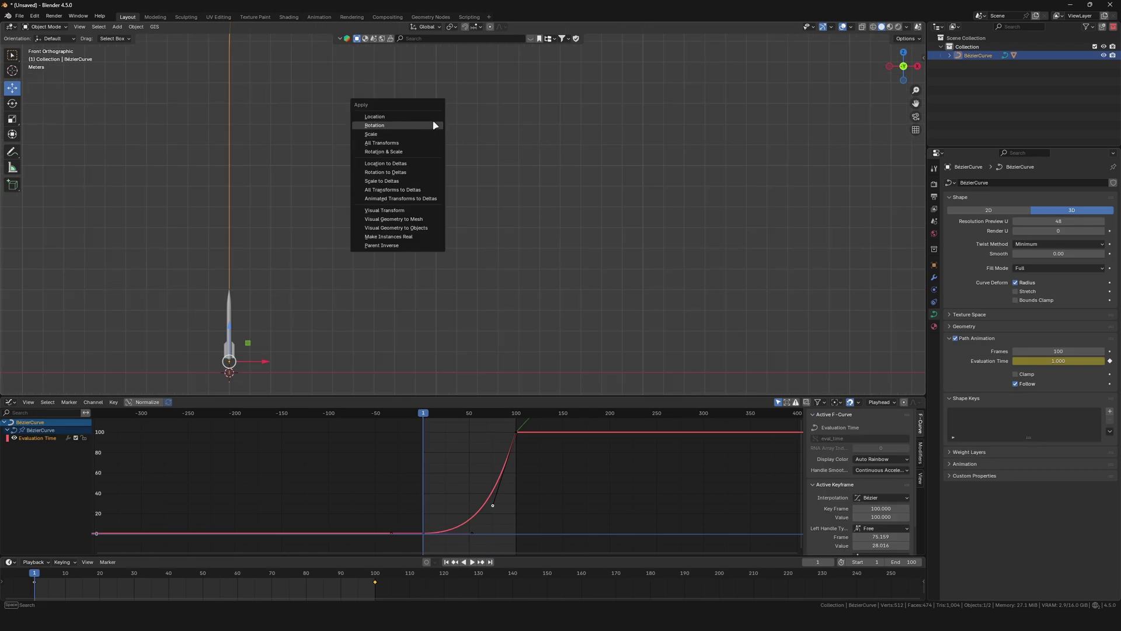
click(433, 134)
scroll(430, 146, down, 8)
shift+middle_drag(430, 146, 426, 197)
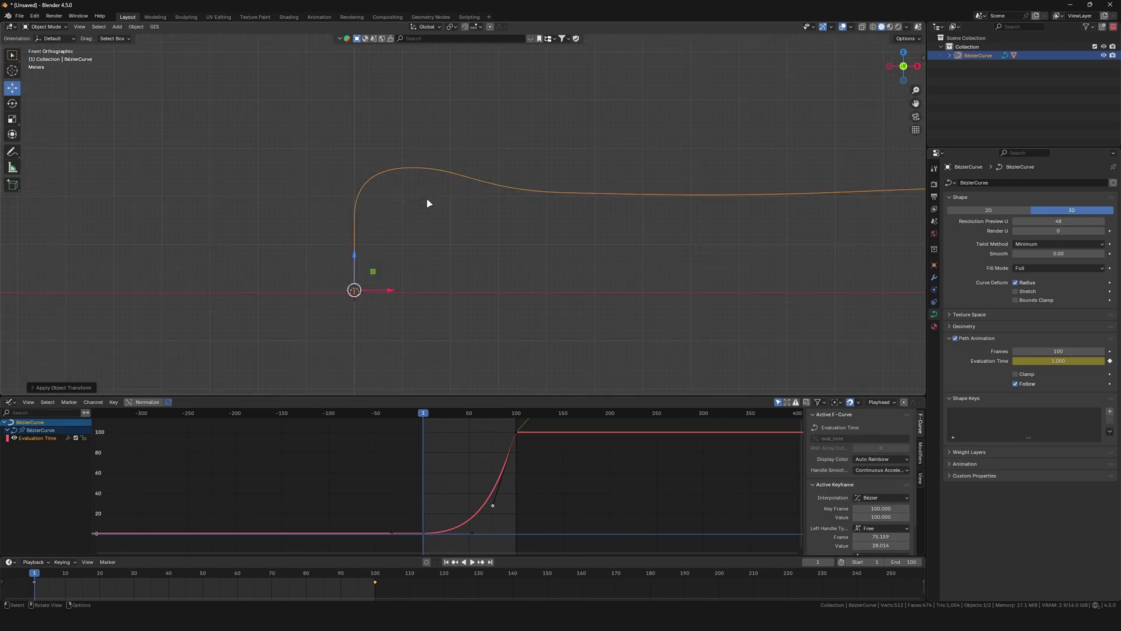
key(space)
key(space)
Rotate the rocket upright about the X axis and move it about 1.52 m along Y onto the path
scroll(444, 253, up, 6)
shift+middle_drag(378, 243, 552, 230)
click(423, 263)
scroll(605, 181, up, 3)
key(r)
key(x)
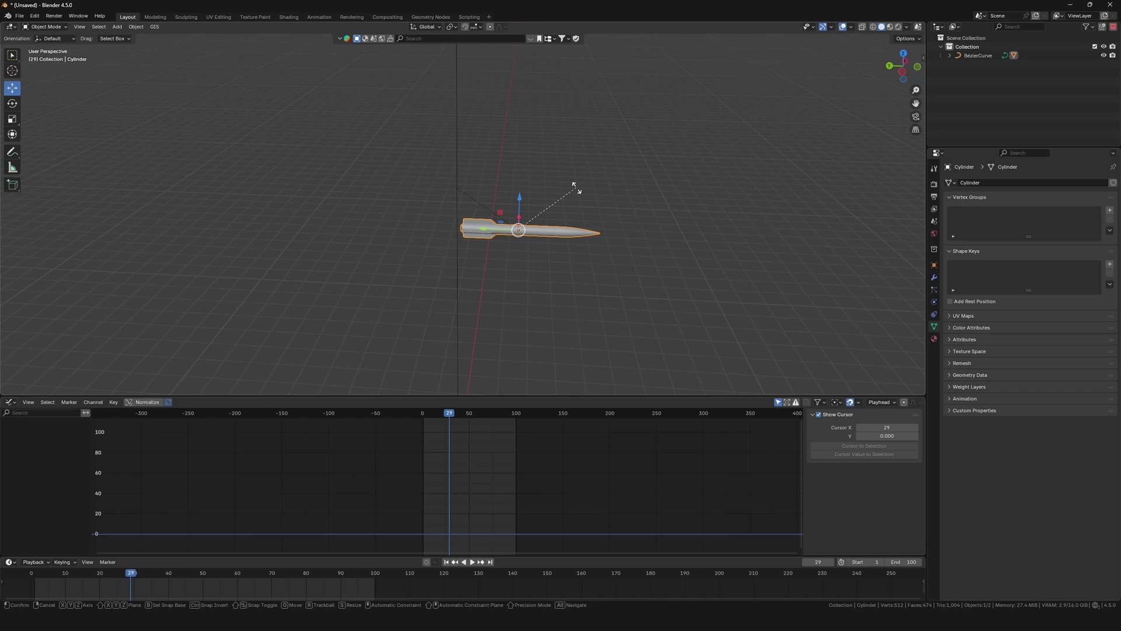
key(Return)
key(g)
key(y)
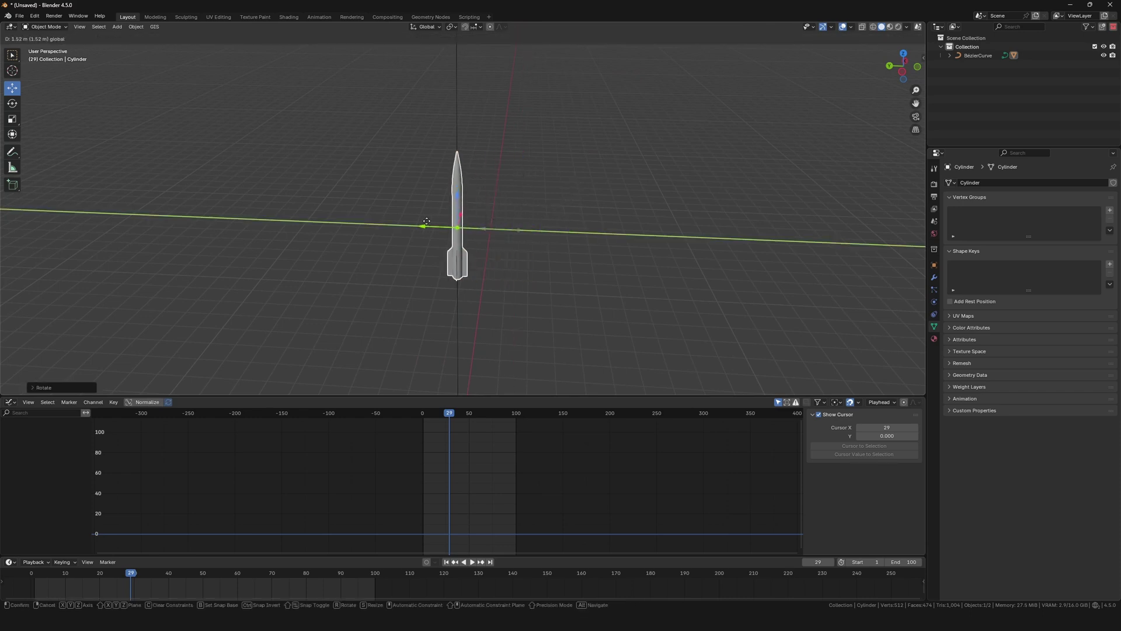
click(466, 175)
Play the realigned rocket's flight from the first frame in front view
key(KP_1)
key(shift+Left)
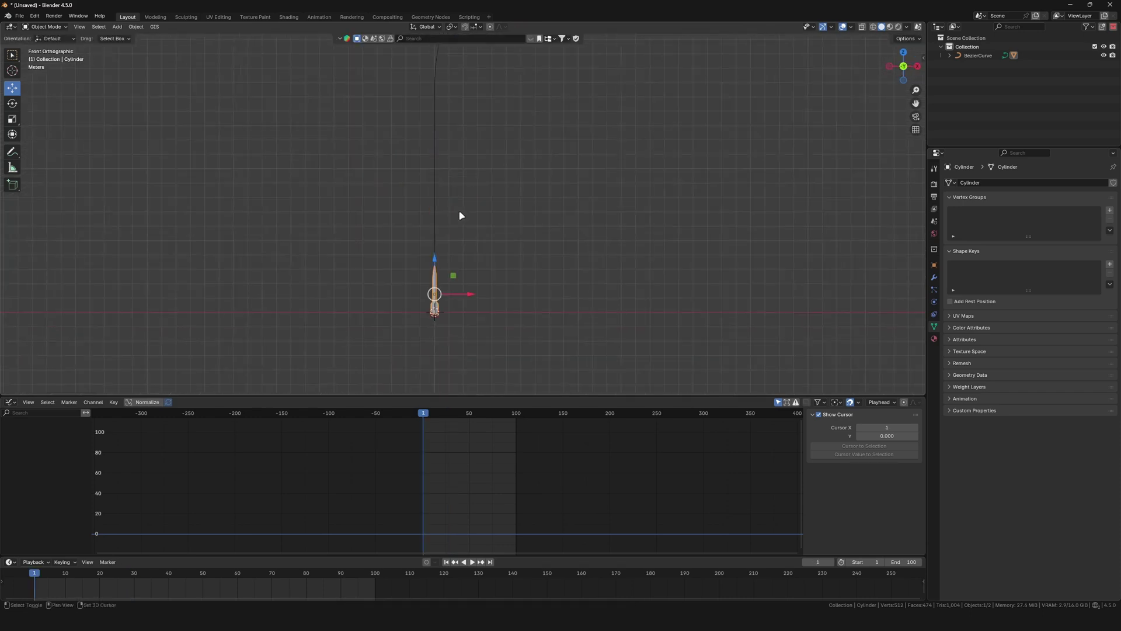
key(space)
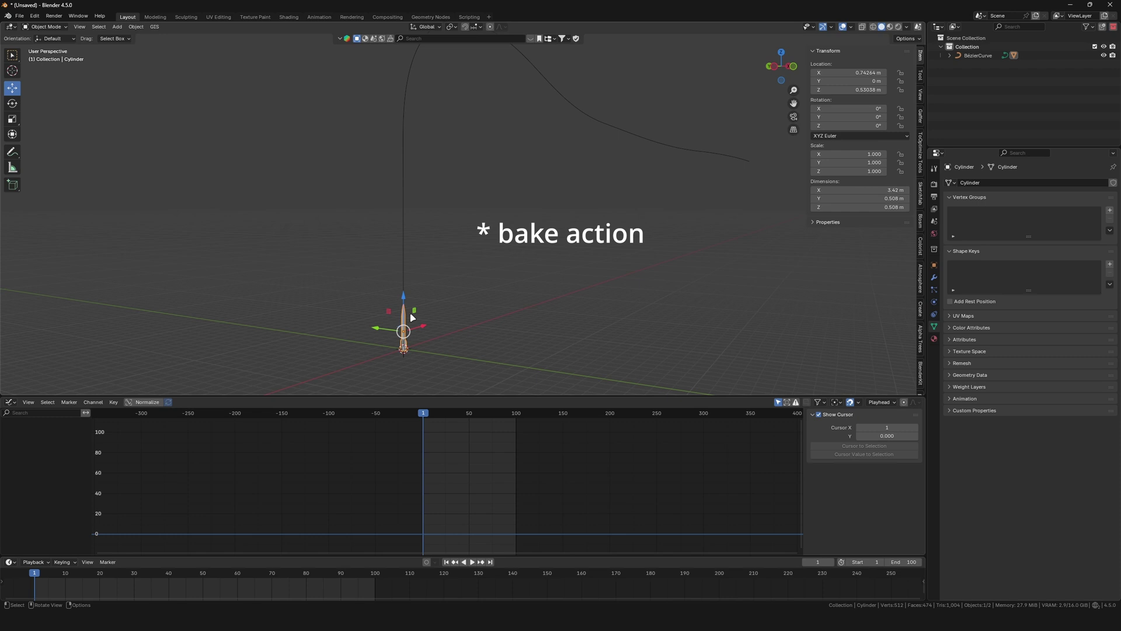
Bake the rocket's object action for frames 1 to 100 with Visual Keying enabled
key(F3)
click(482, 310)
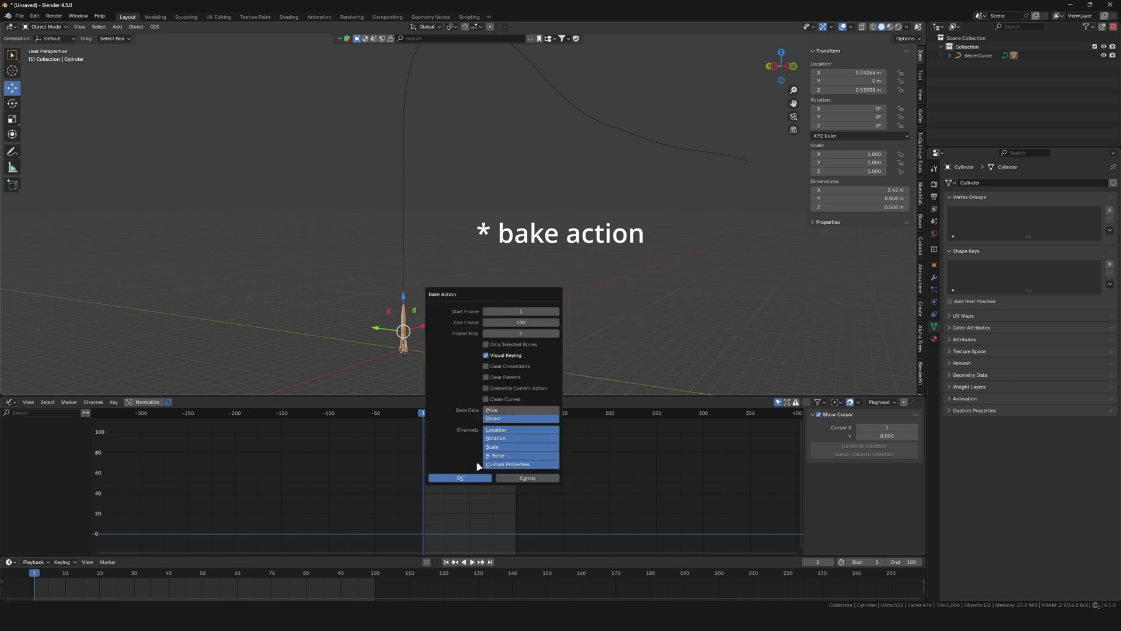
click(461, 478)
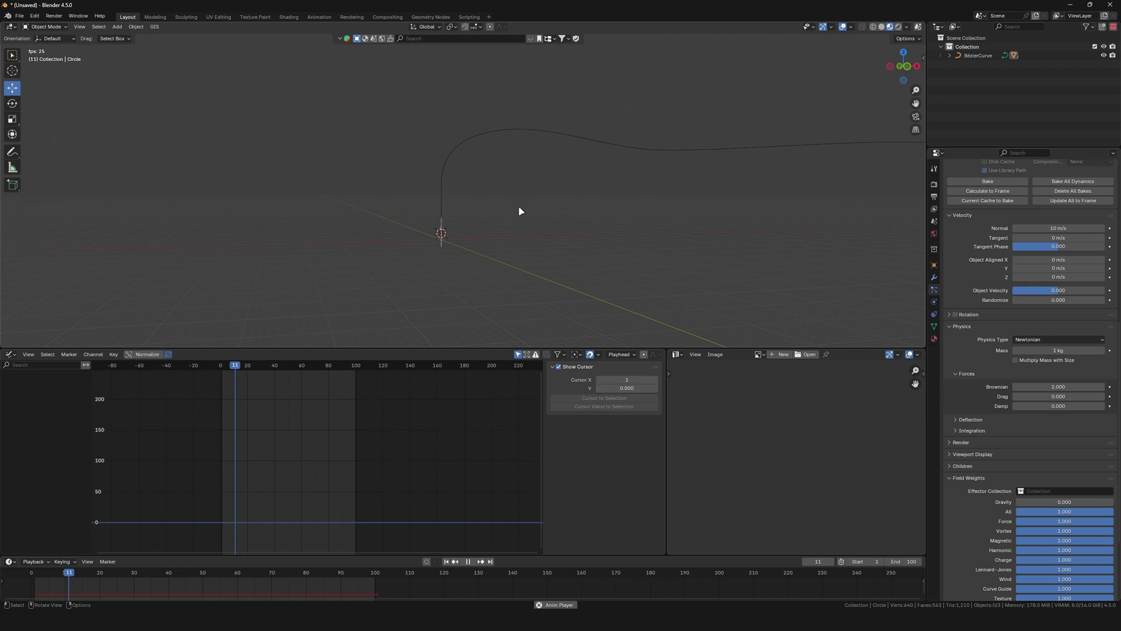
Pause the animation and examine the particle trail behind the rocket from another angle
key(space)
middle_drag(581, 180, 516, 224)
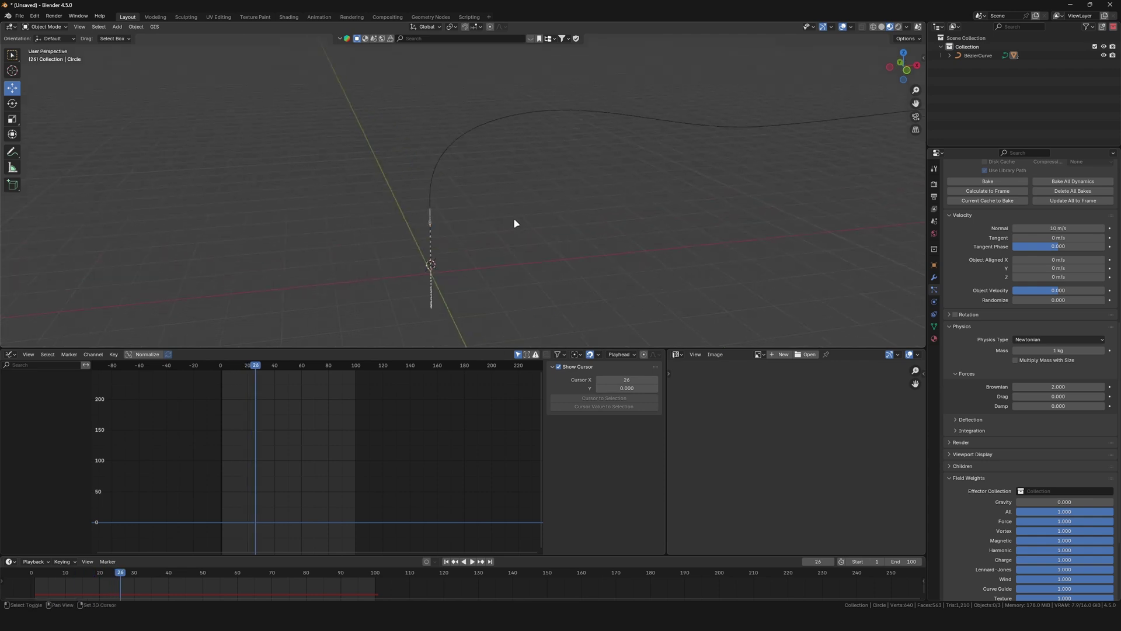
right_click(409, 231)
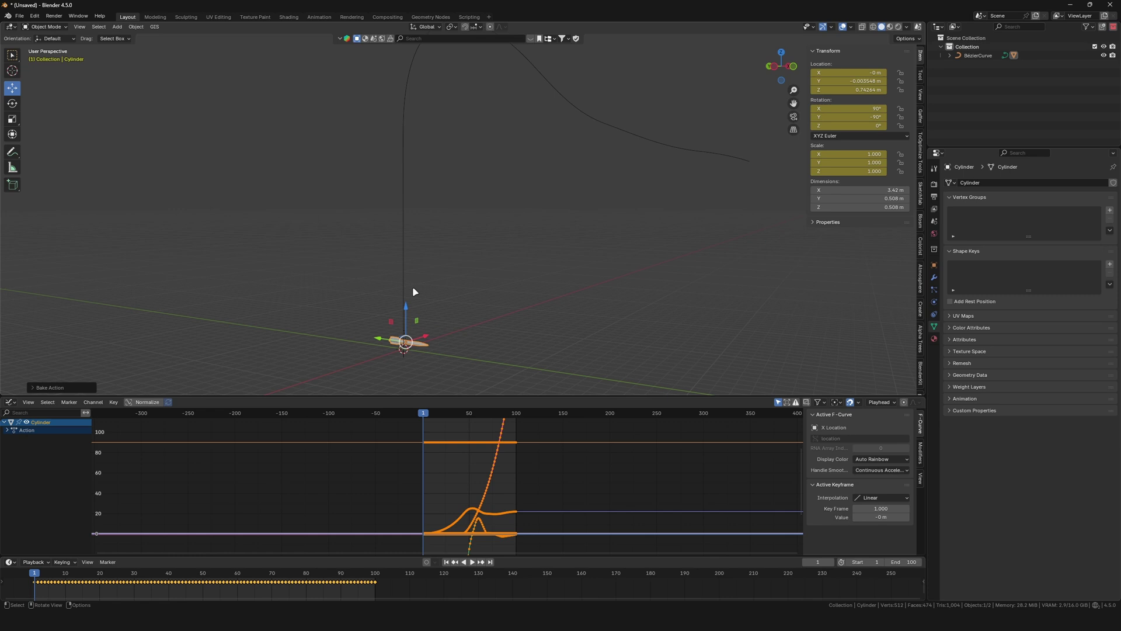
Delete the Bézier curve and play the rocket's baked flight
click(410, 291)
key(Delete)
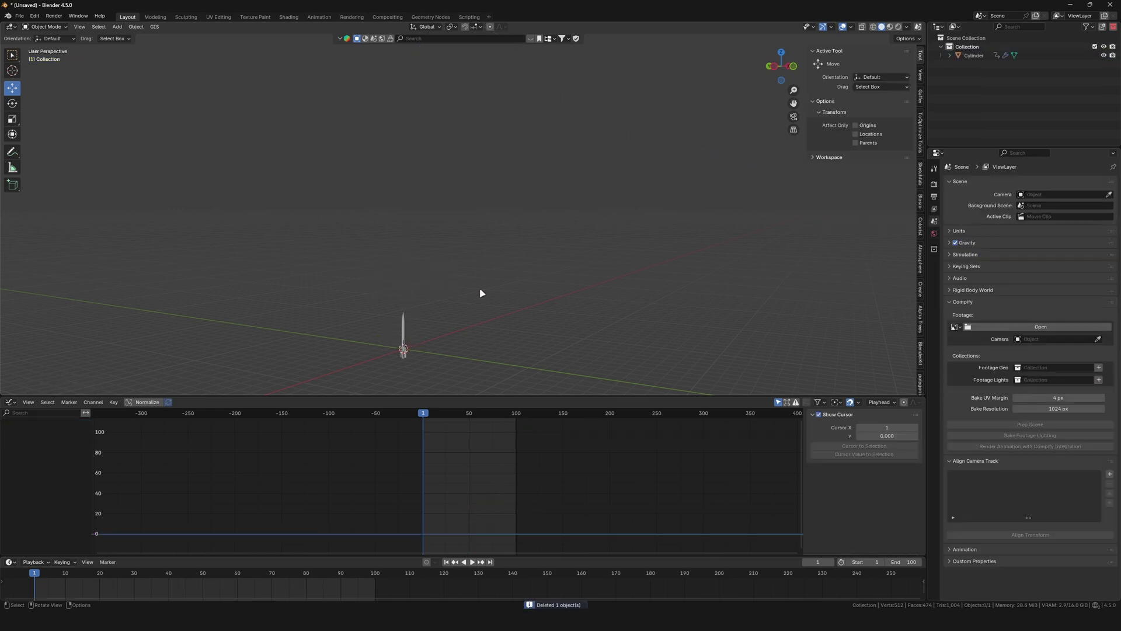
key(space)
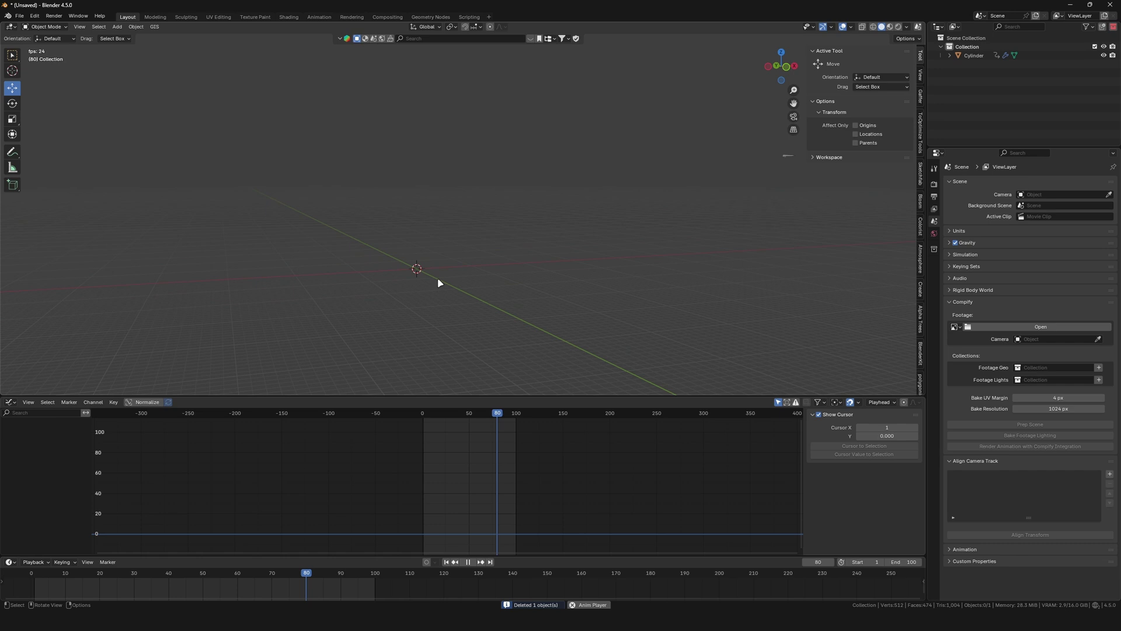
Add a mesh circle at the world origin and fill it with a face
key(shift+a)
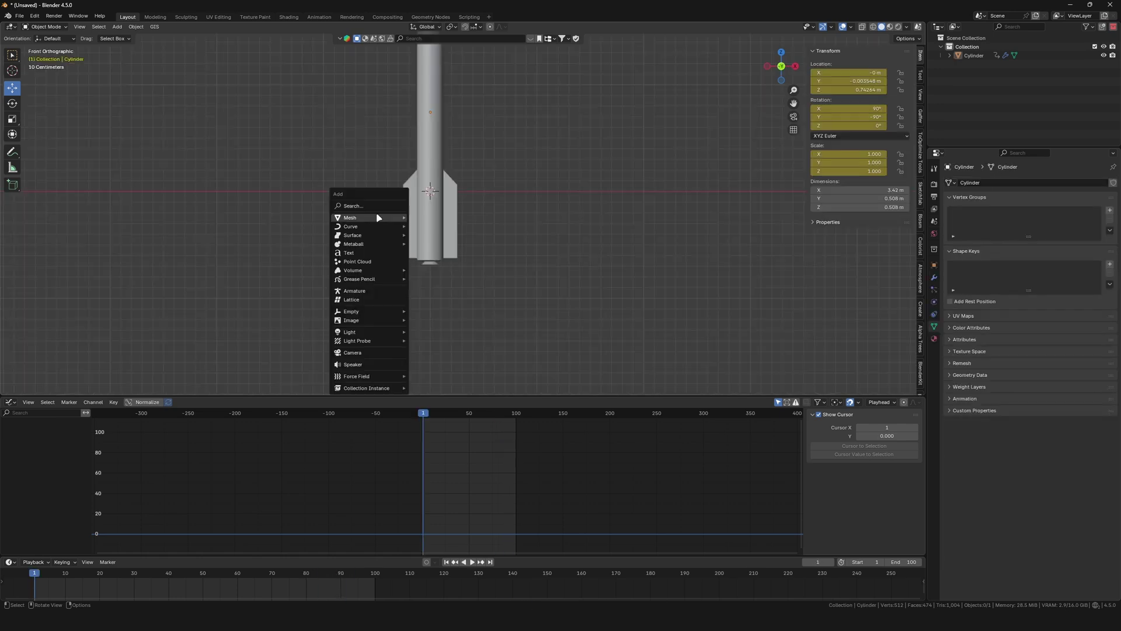
mouse_move(377, 218)
click(426, 234)
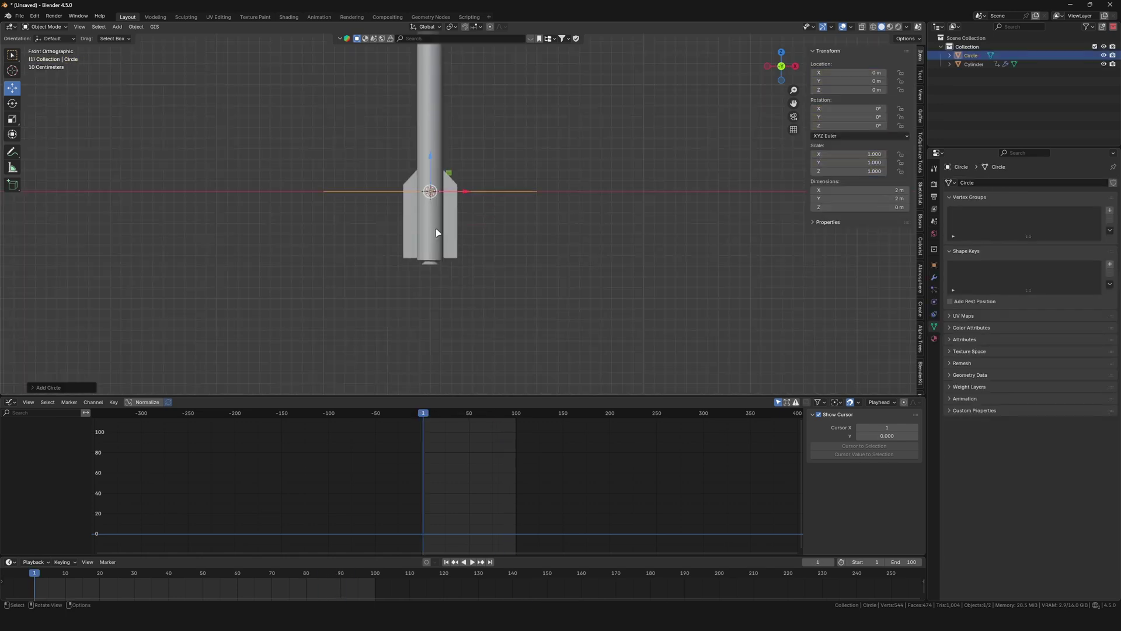
middle_drag(430, 233, 437, 196)
key(Tab)
key(f)
key(Tab)
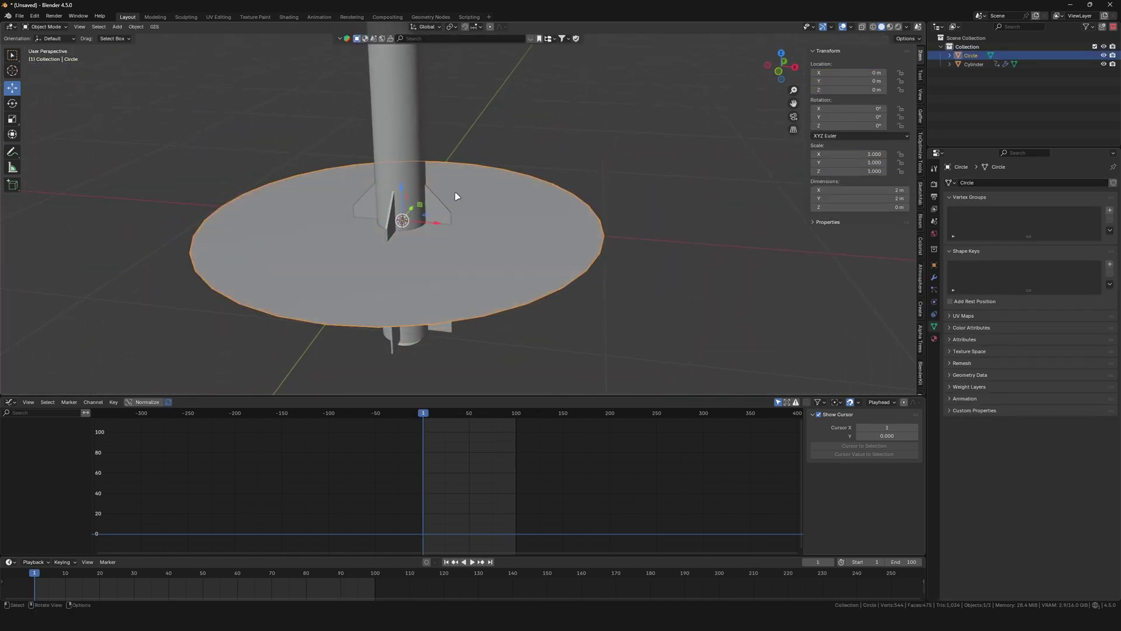
Rotate the circle 180° about Y, shrink it to about 0.08 m across and lower it into the rocket's nozzle
text(ry180)
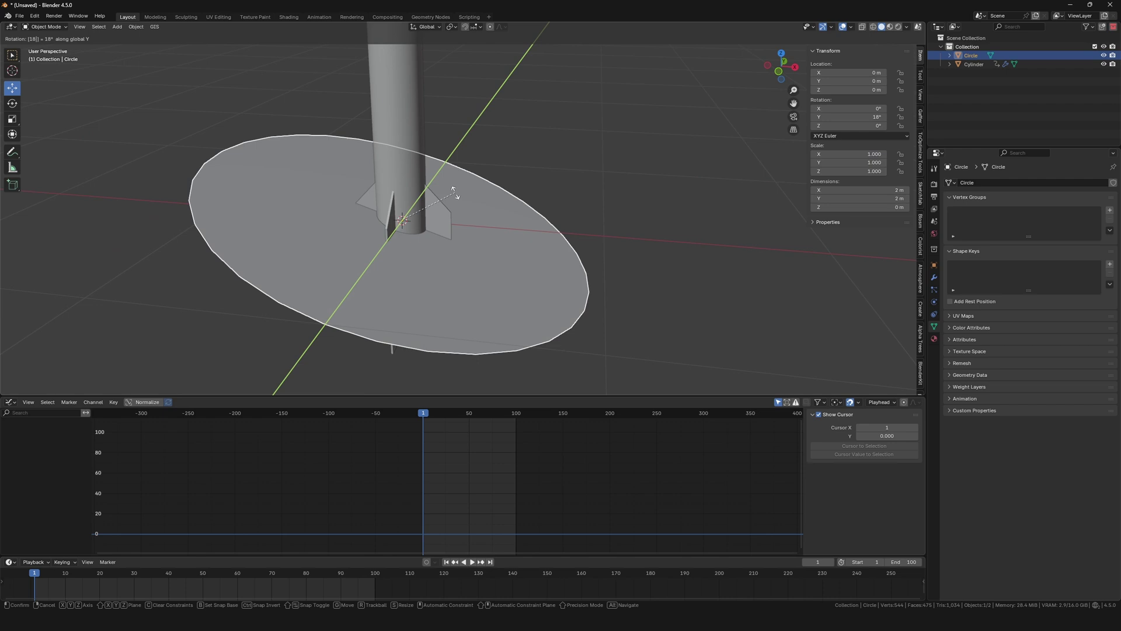
key(Return)
key(s)
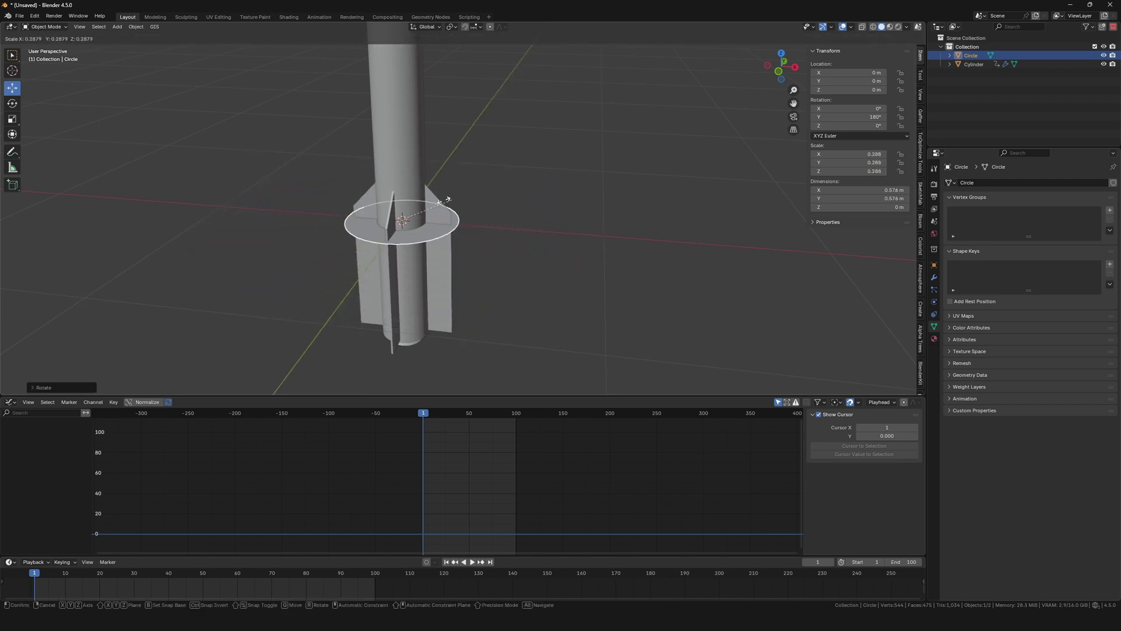
click(418, 207)
drag(403, 194, 399, 298)
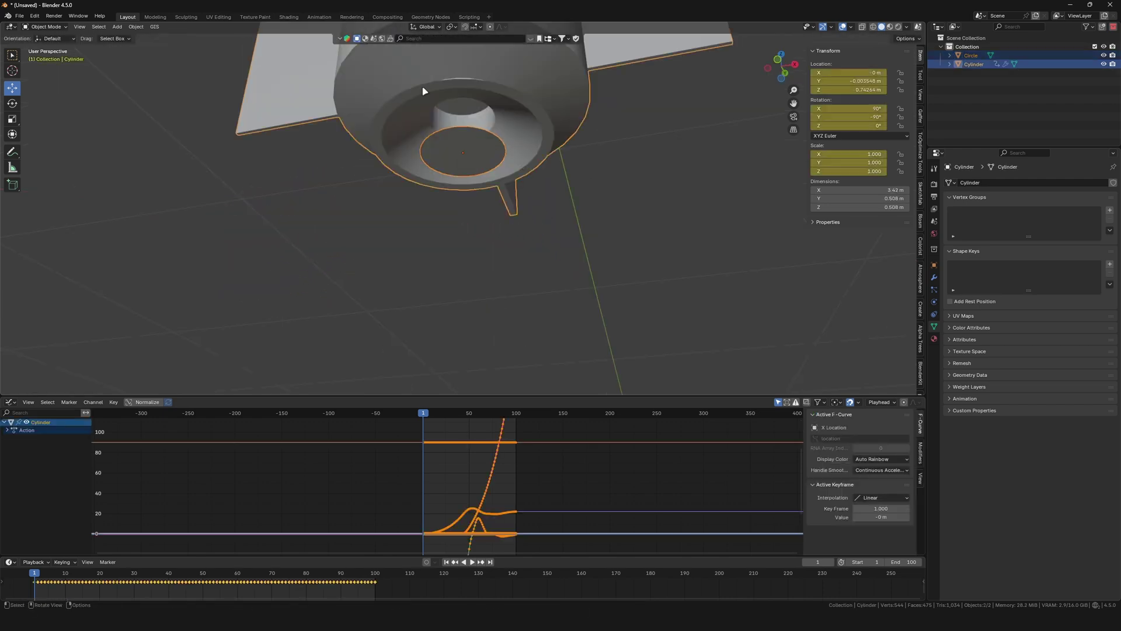
Parent the nozzle circle to the rocket
right_click(416, 93)
click(413, 97)
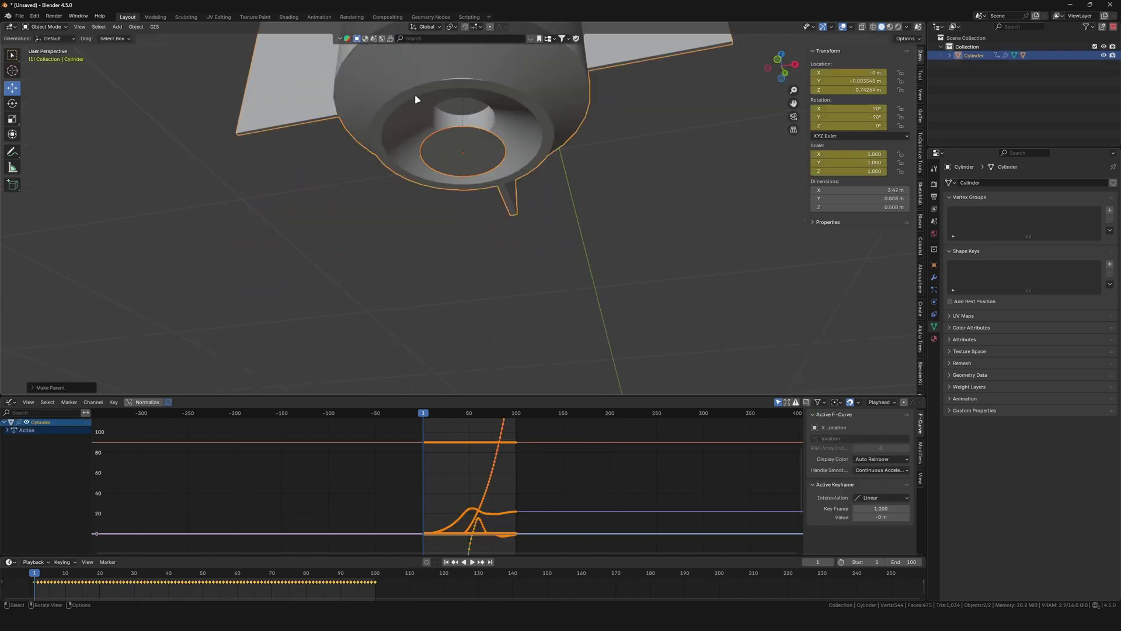
Give the nozzle circle a particle system with gravity 0, Brownian force 2 and 1 particle per face
click(455, 157)
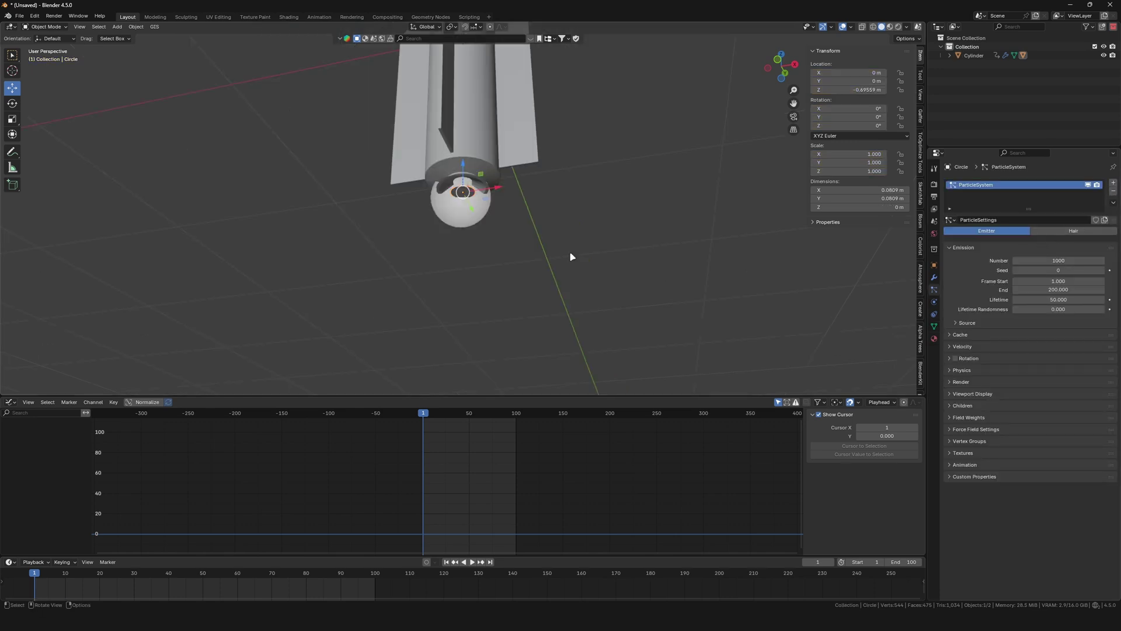
scroll(572, 257, down, 10)
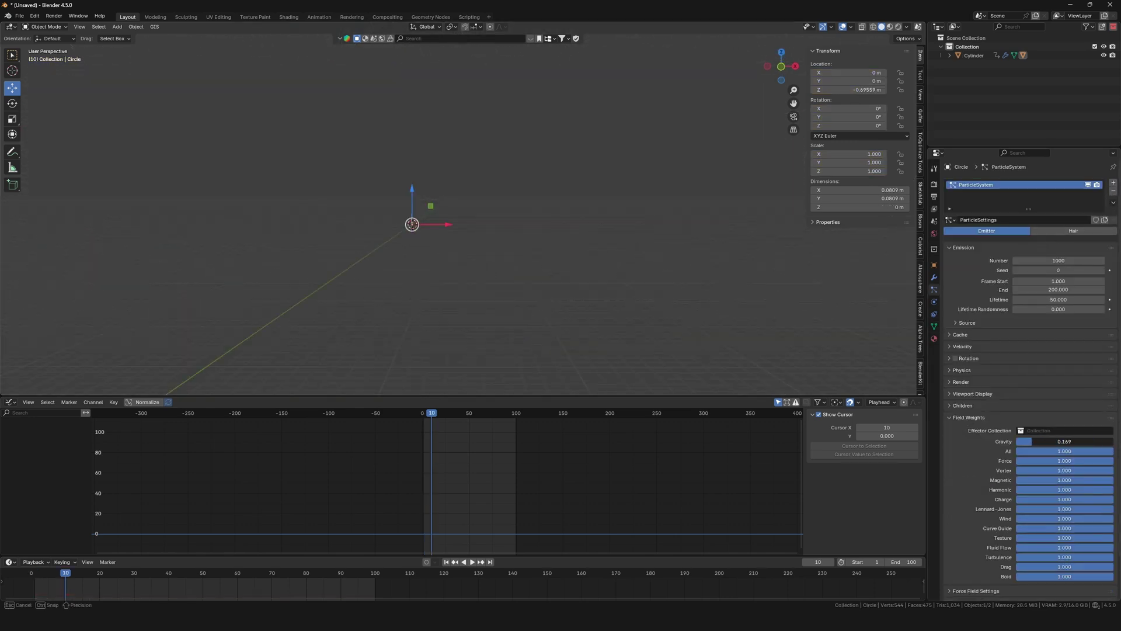
click(962, 370)
click(970, 323)
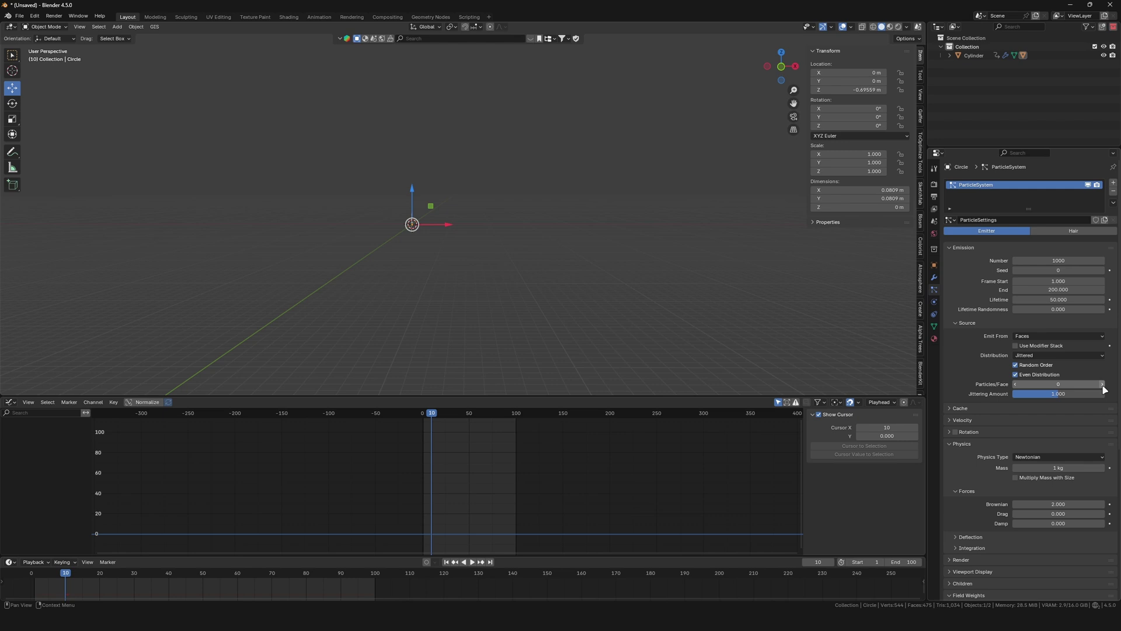
key(shift+Left)
key(space)
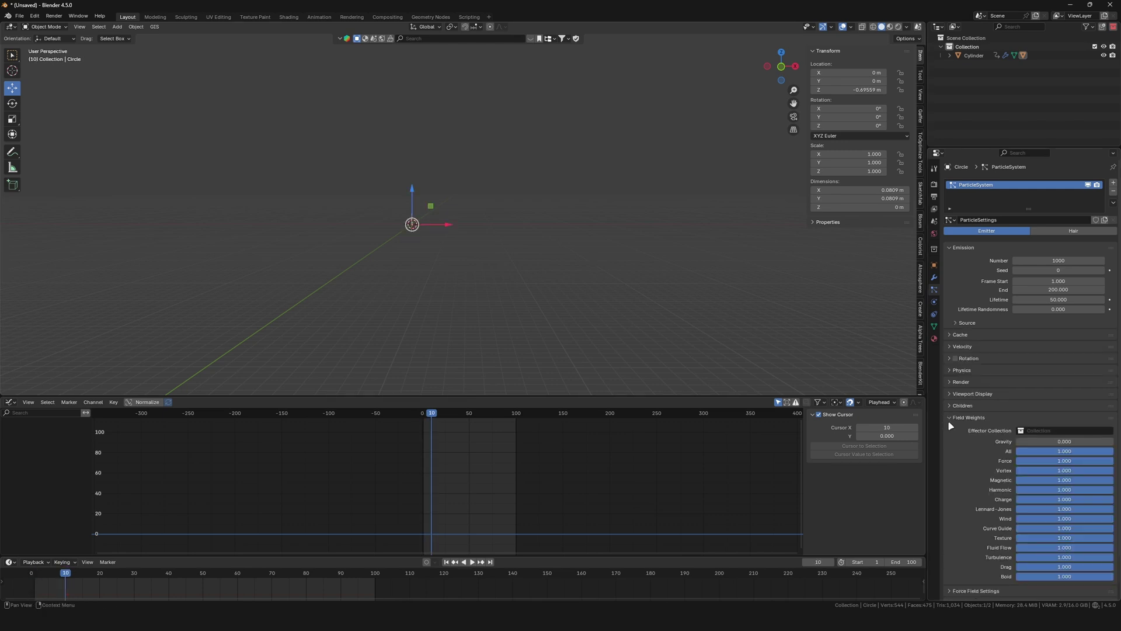
click(970, 370)
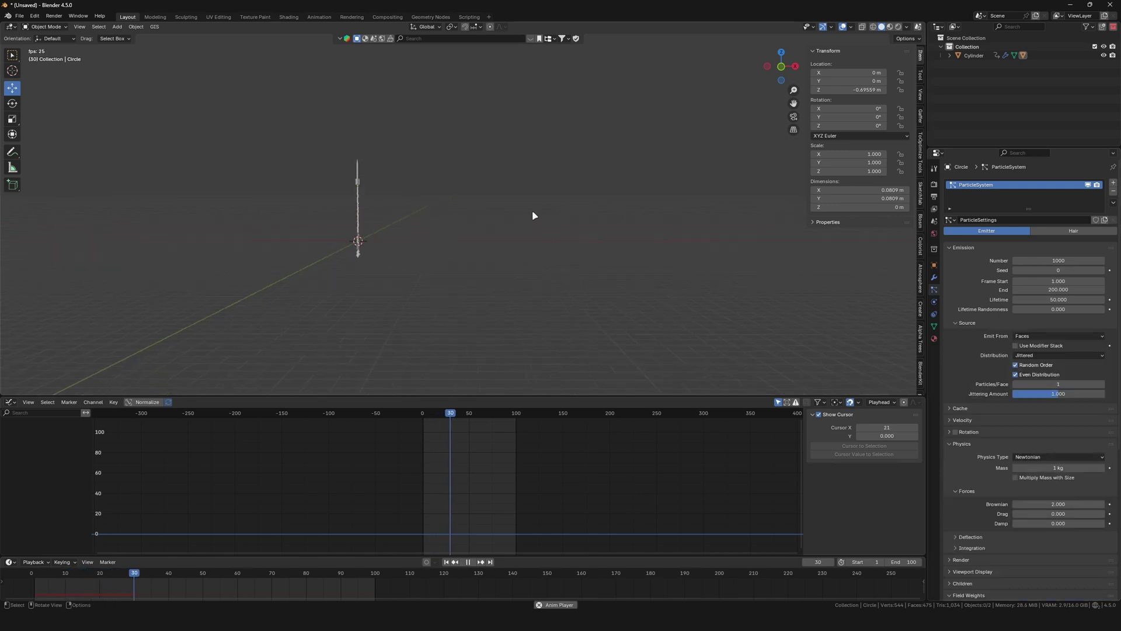
Play the flight and examine how the particle trail leaves the nozzle
scroll(384, 211, up, 2)
scroll(385, 210, down, 2)
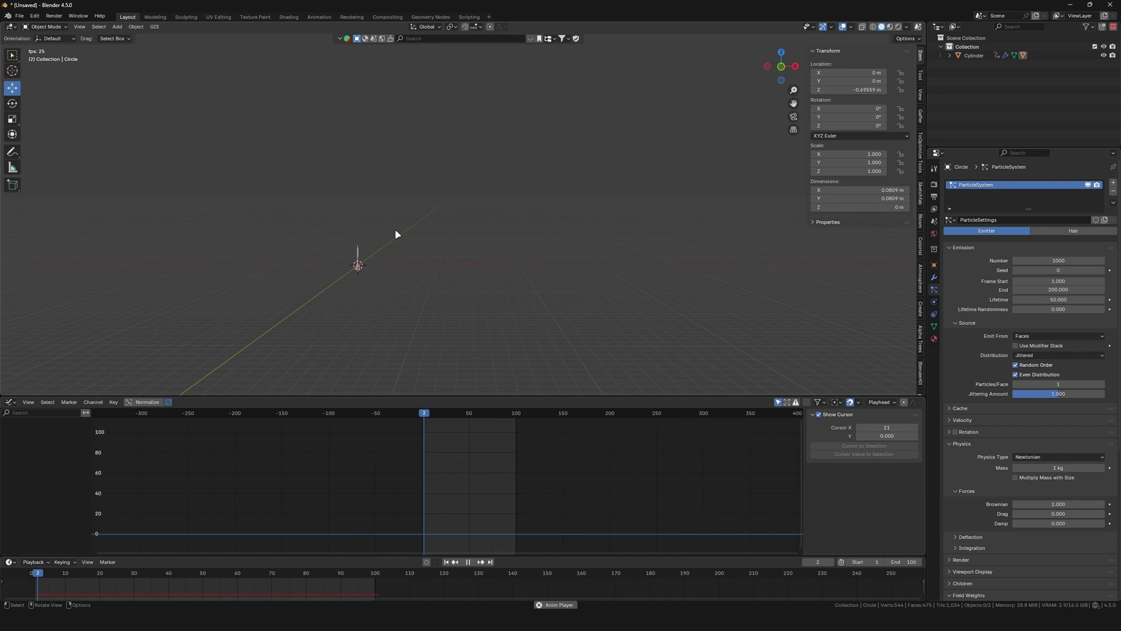
key(space)
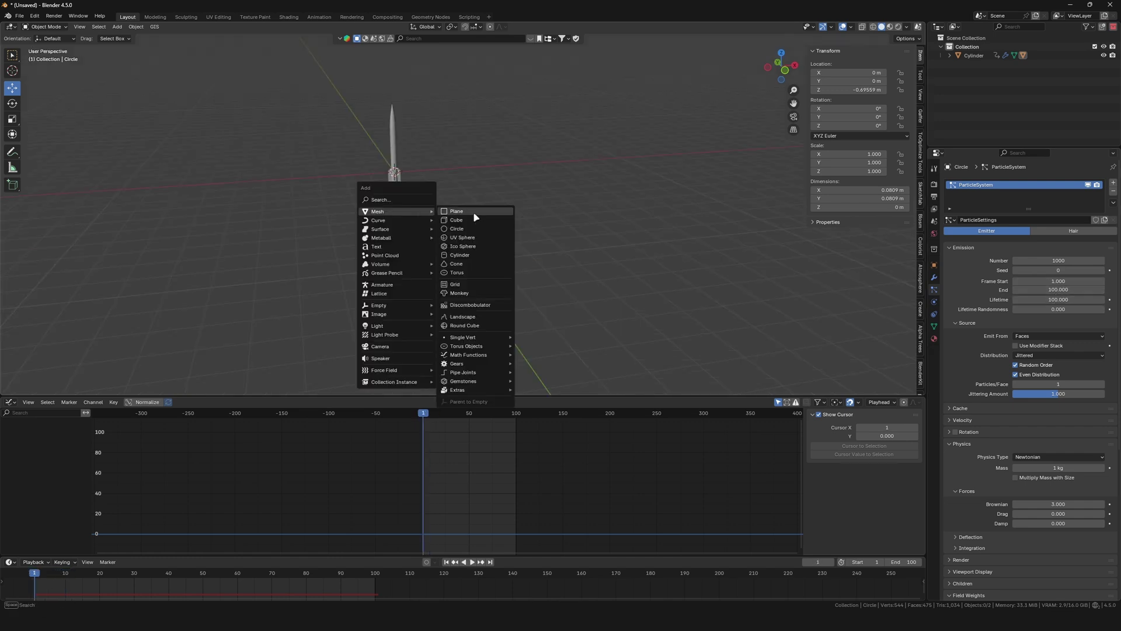
Add a ground plane about 16.9 m wide beneath the rocket and give it Collision physics
click(444, 215)
key(s)
click(542, 170)
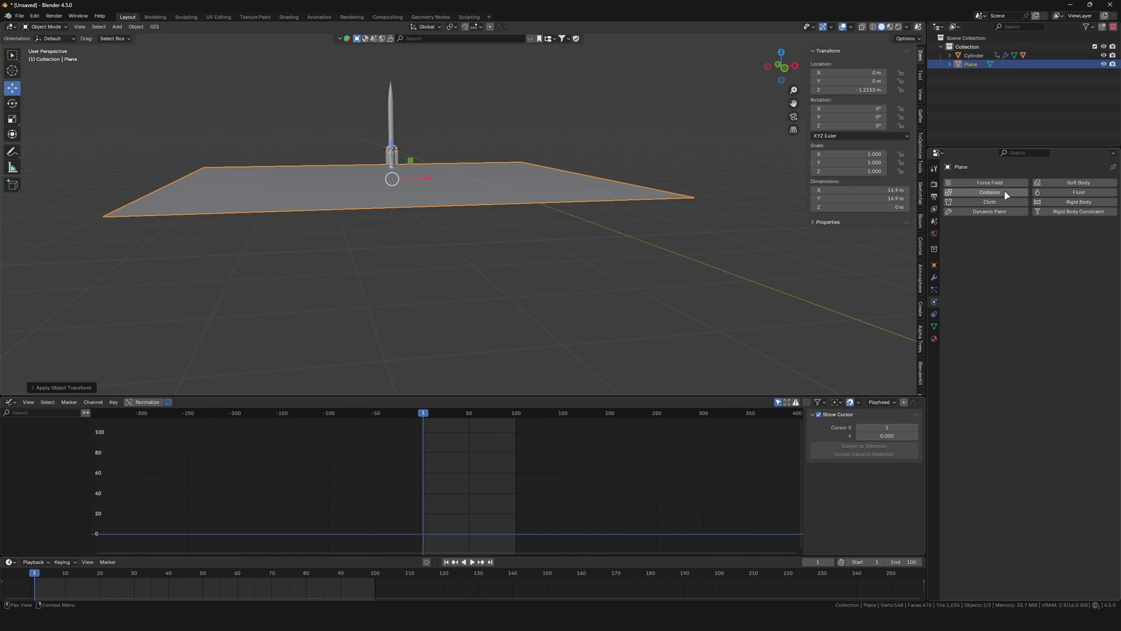
click(990, 192)
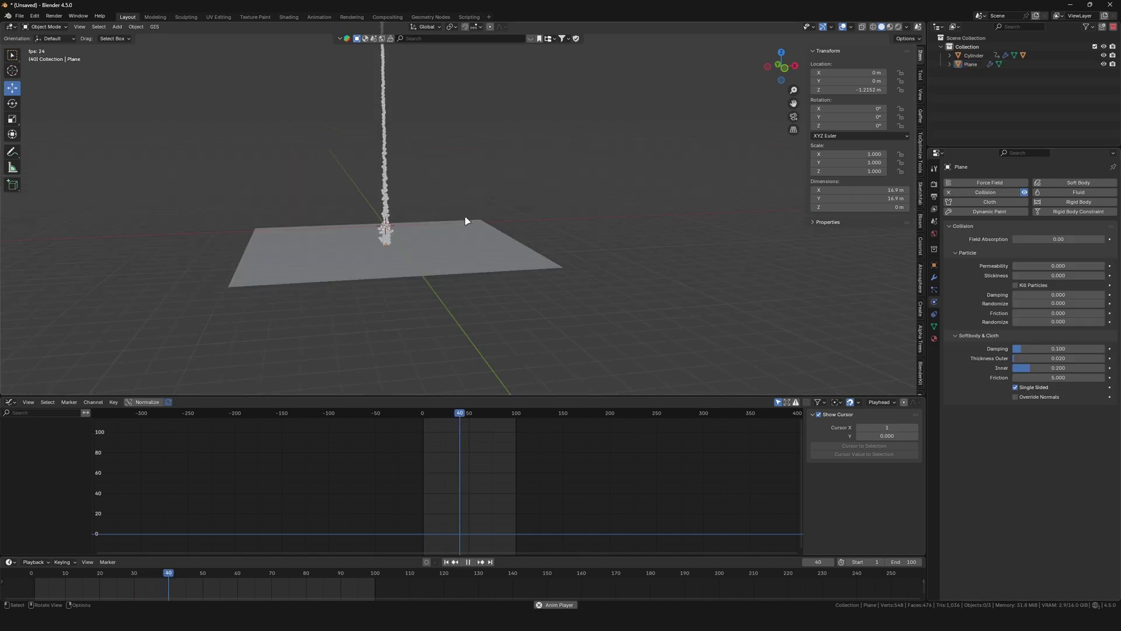
Set the plane's particle collision stickiness to 0.6 and damping to about 0.57, and raise its friction slightly
mouse_move(467, 221)
middle_down()
mouse_move(485, 170)
mouse_move(461, 220)
mouse_move(472, 209)
middle_up()
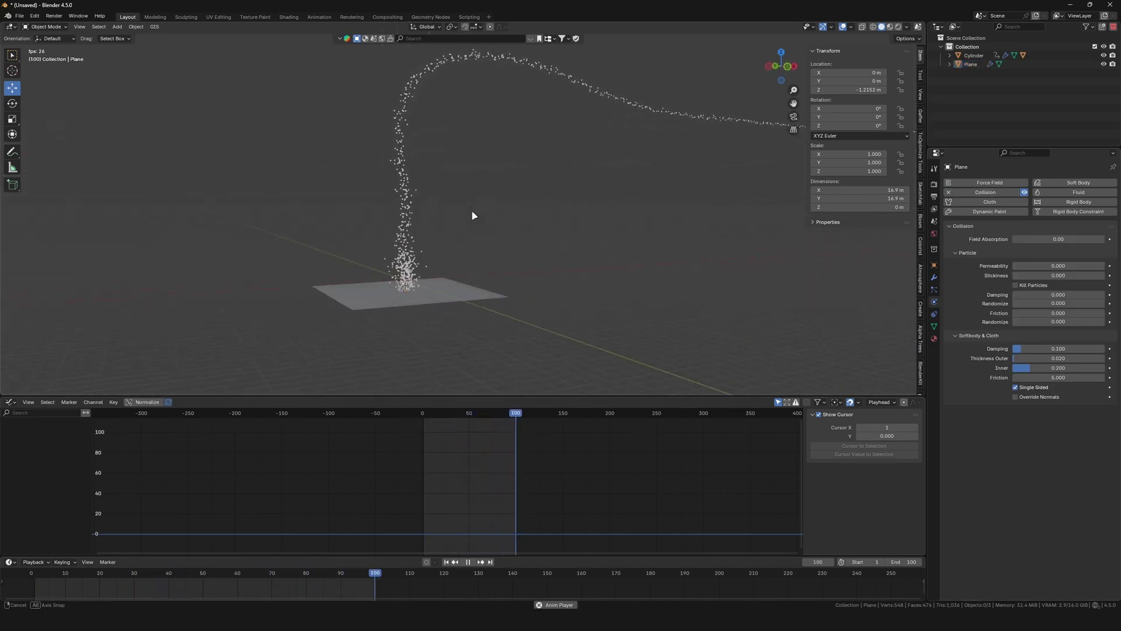
drag(1045, 295, 1067, 294)
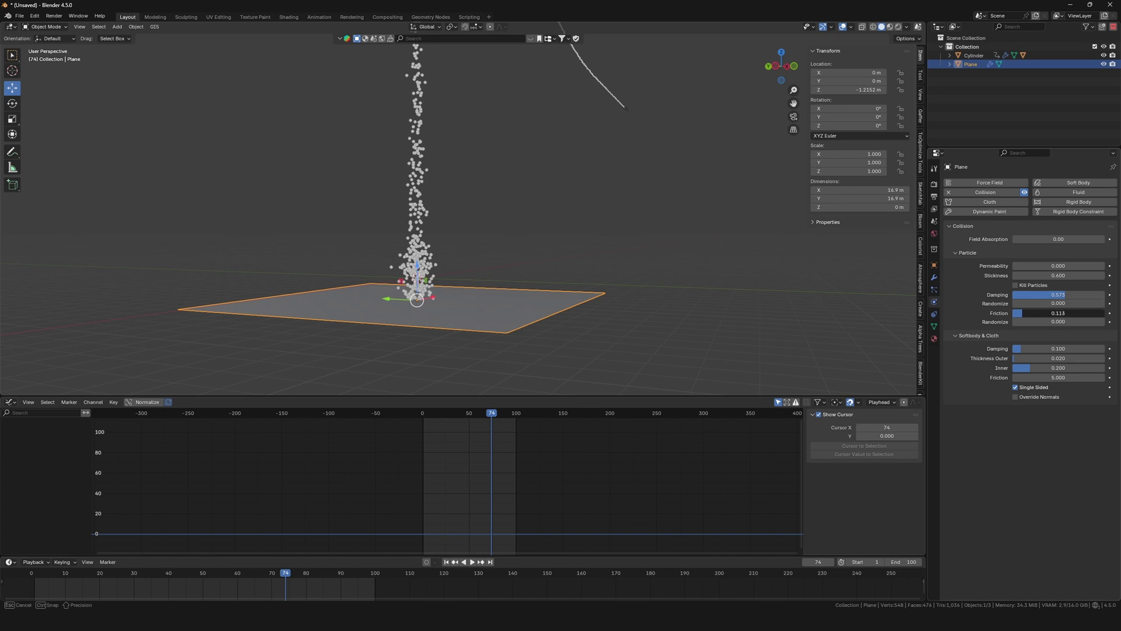
click(761, 244)
Add a Force field just above the plane beneath the rocket and play the exhaust hitting the ground
key(shift+a)
mouse_move(409, 399)
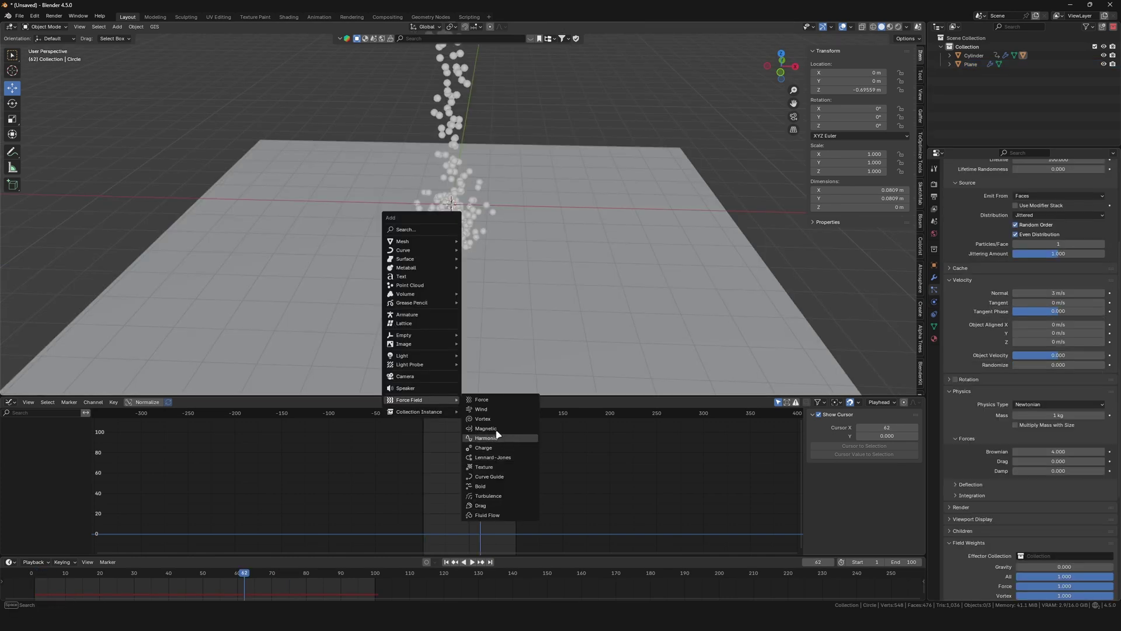
click(482, 400)
middle_drag(493, 288, 461, 206)
key(shift+Left)
key(space)
key(space)
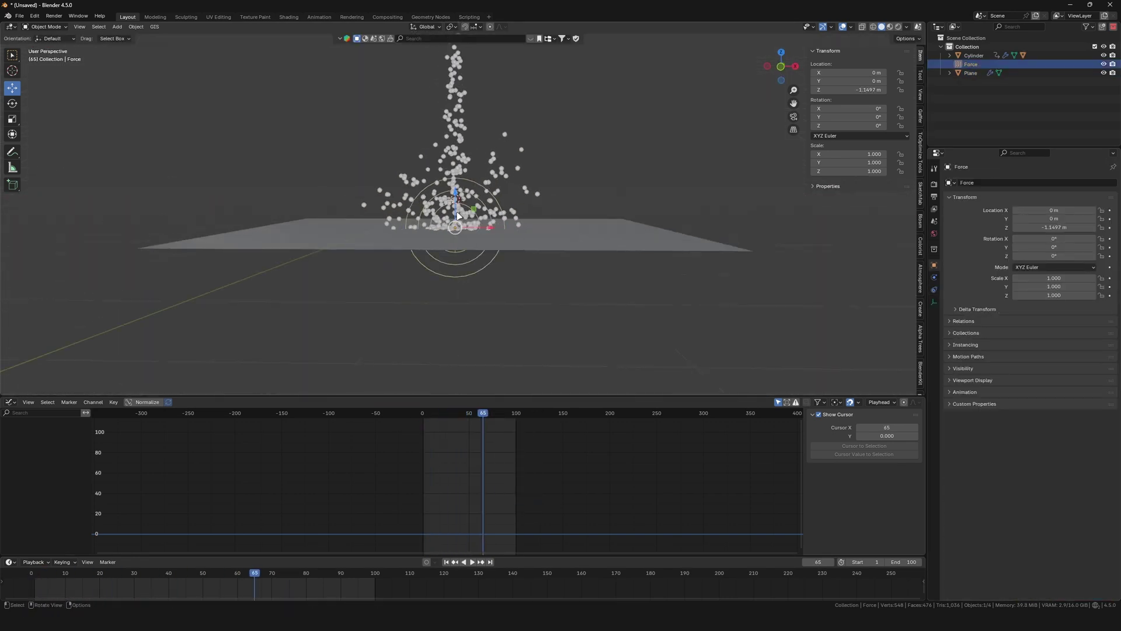
key(space)
key(space)
Raise the force field to about Z -0.90 m and replay the exhaust simulation
drag(455, 194, 455, 162)
key(shift+Left)
key(space)
key(space)
key(space)
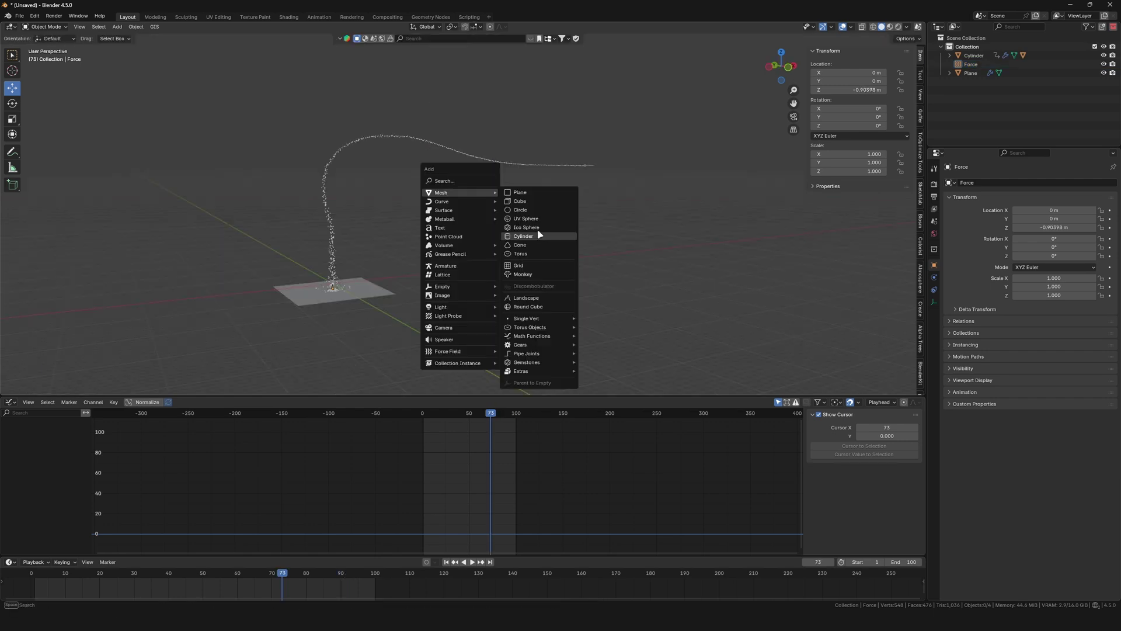
Add an ico sphere of 1 m radius with 2 subdivisions away from the rocket and shade it smooth
click(541, 233)
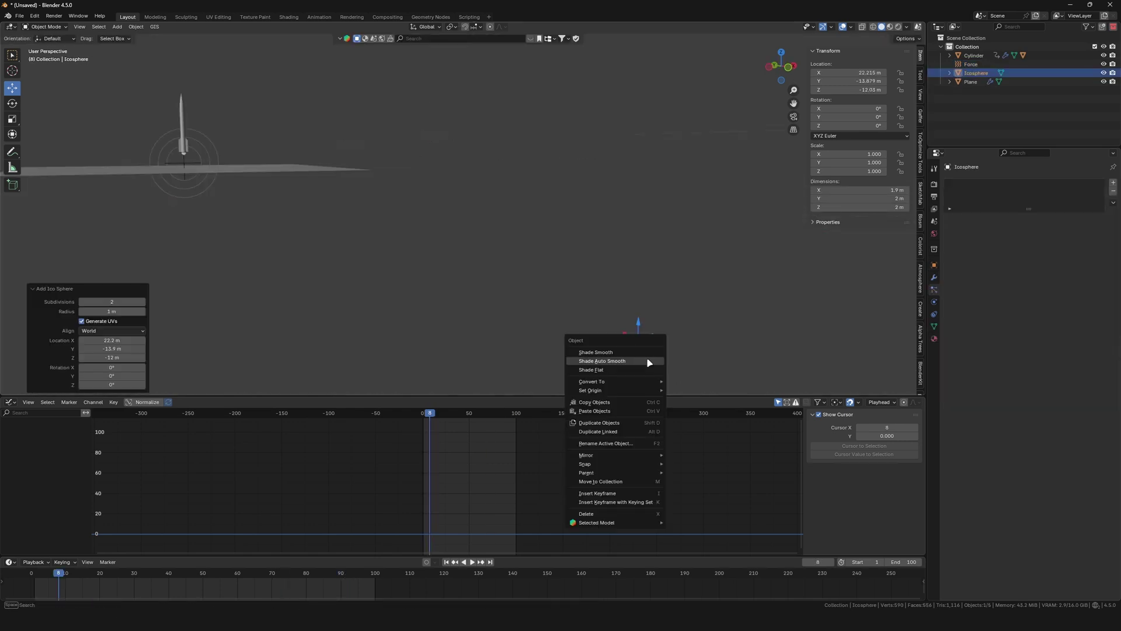
click(596, 352)
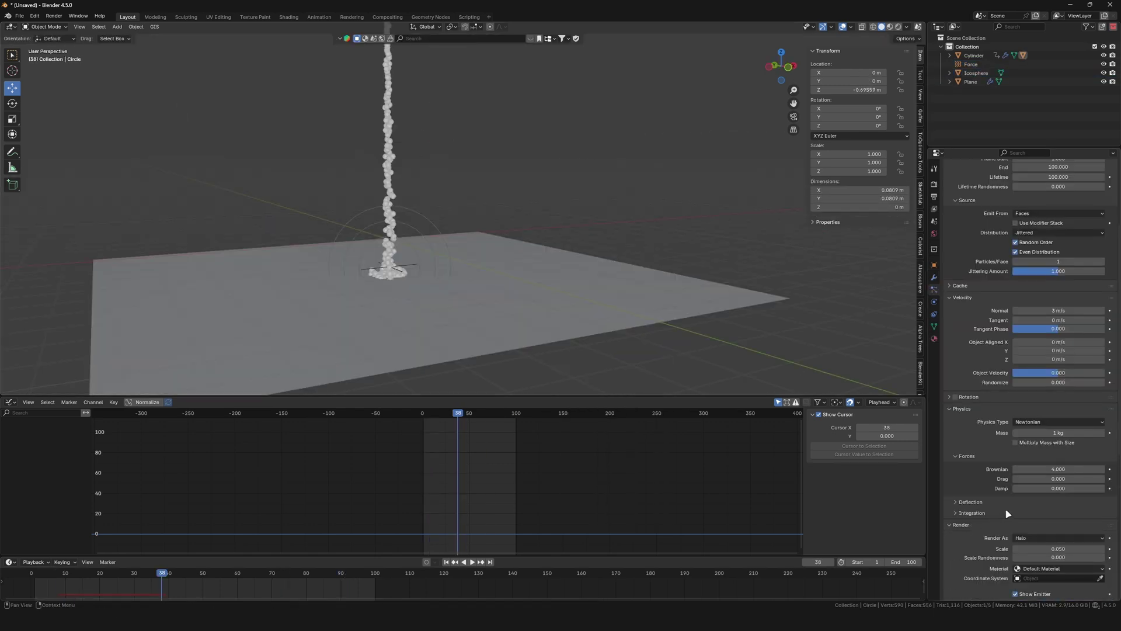
Render the nozzle circle's particles as objects, using the Icosphere as the instance object
scroll(1028, 479, down, 3)
click(1052, 433)
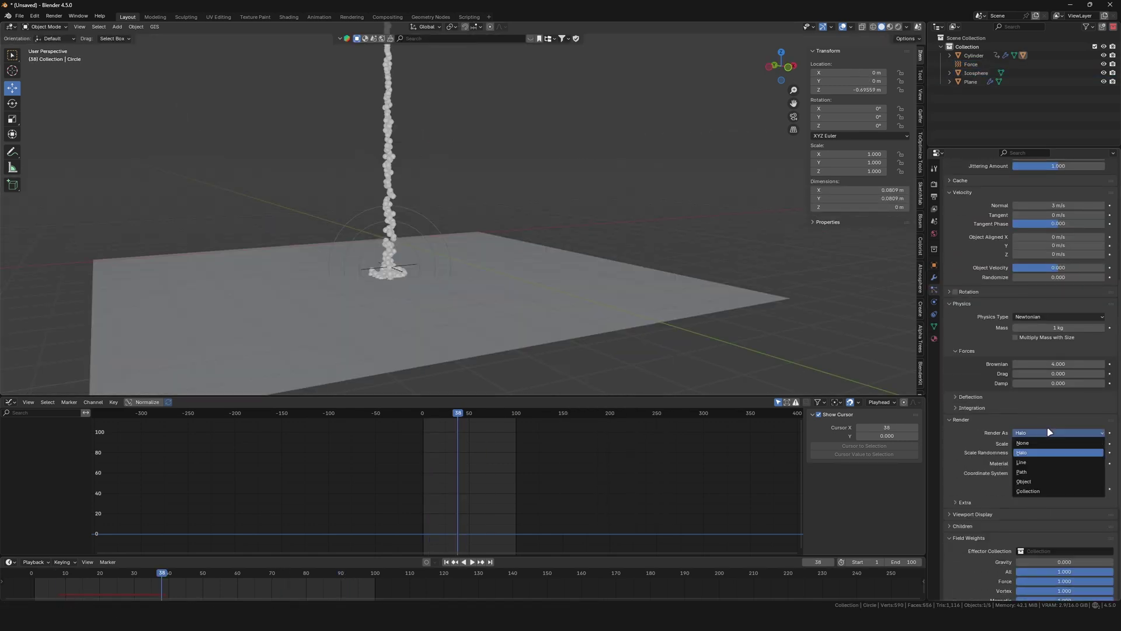
click(1053, 482)
click(1042, 495)
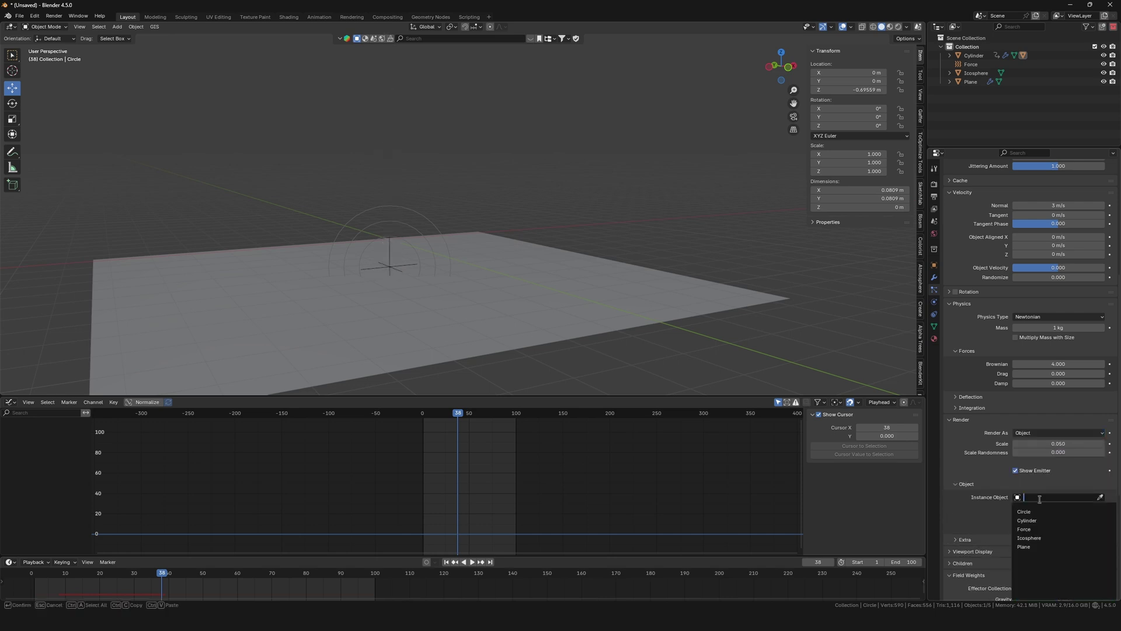
click(1037, 542)
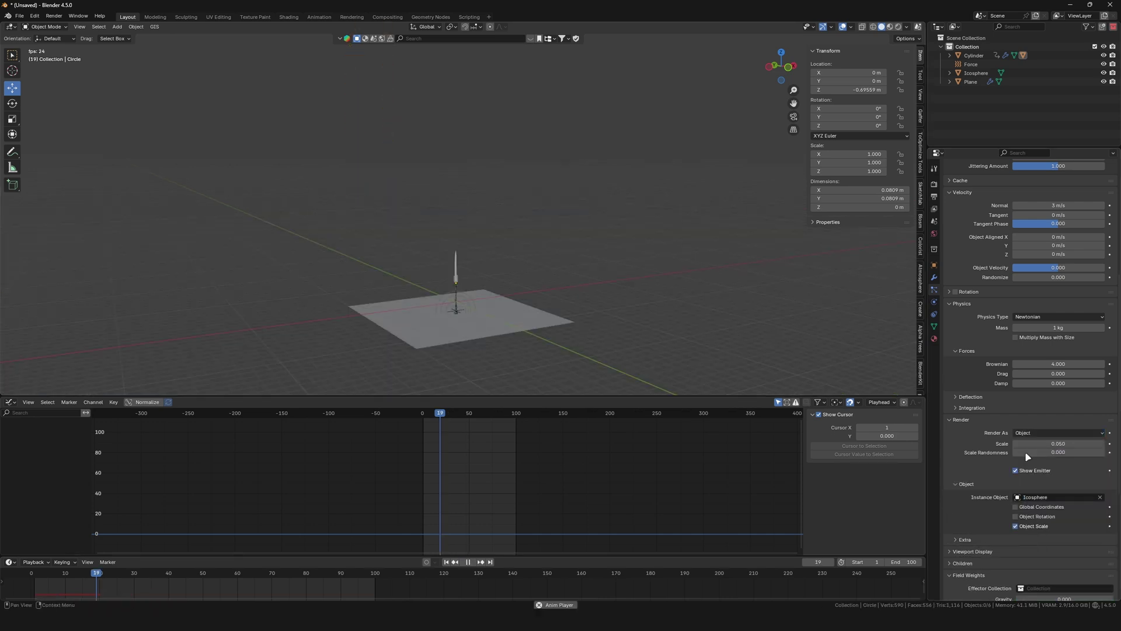
Increase the particle render scale to about 0.36 and play the flight to check the trail
drag(1058, 443, 1117, 443)
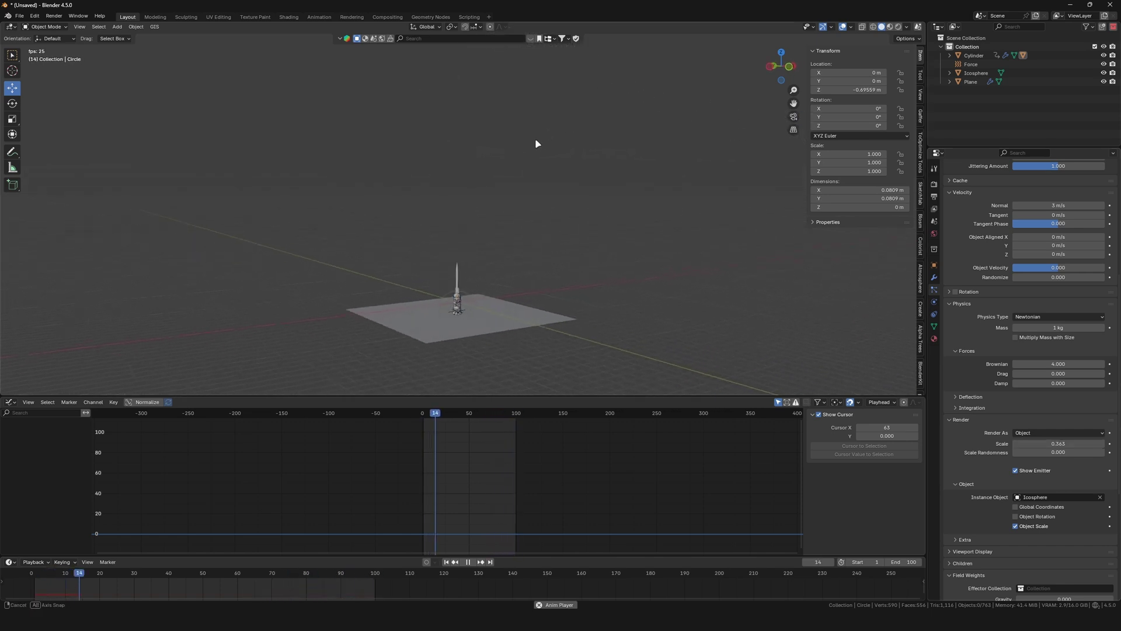
shift+middle_drag(597, 145, 497, 206)
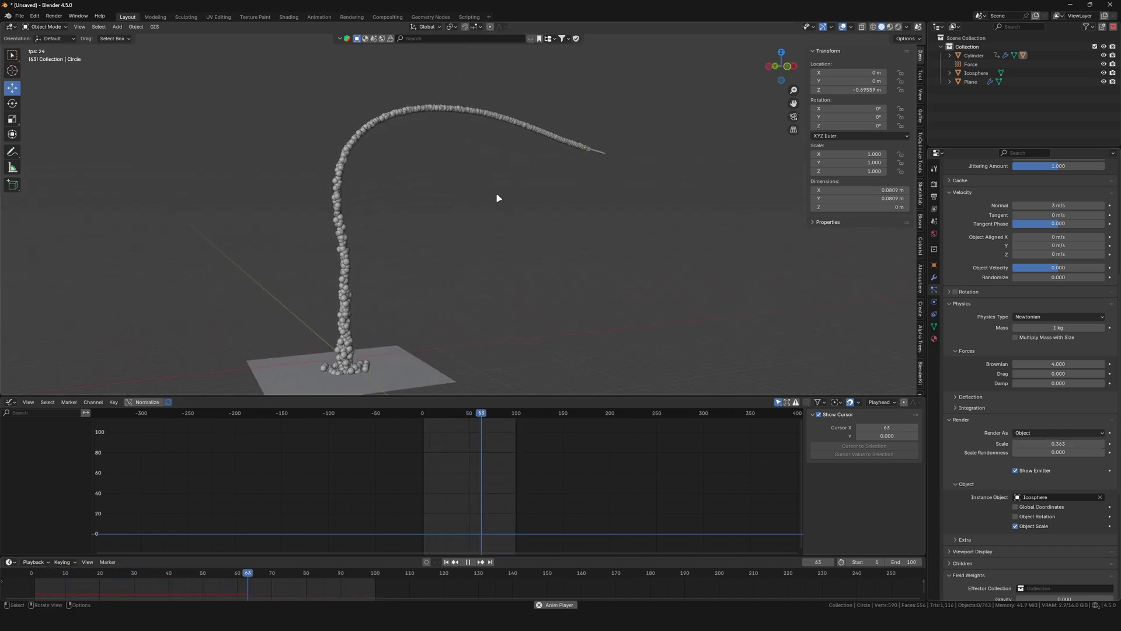
key(space)
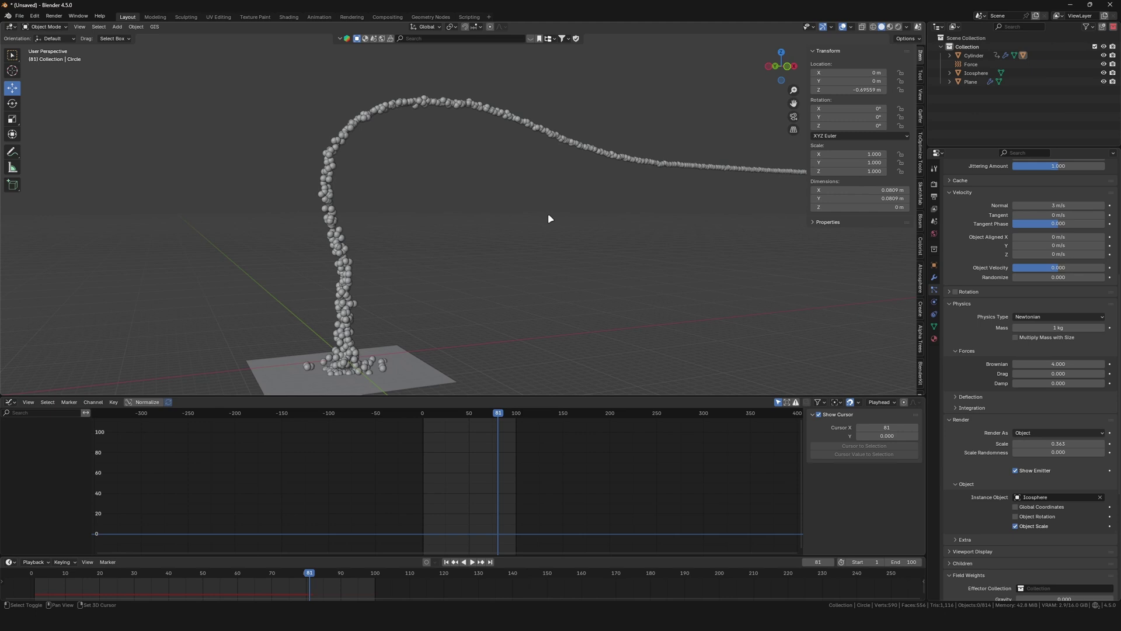
key(shift+Left)
key(space)
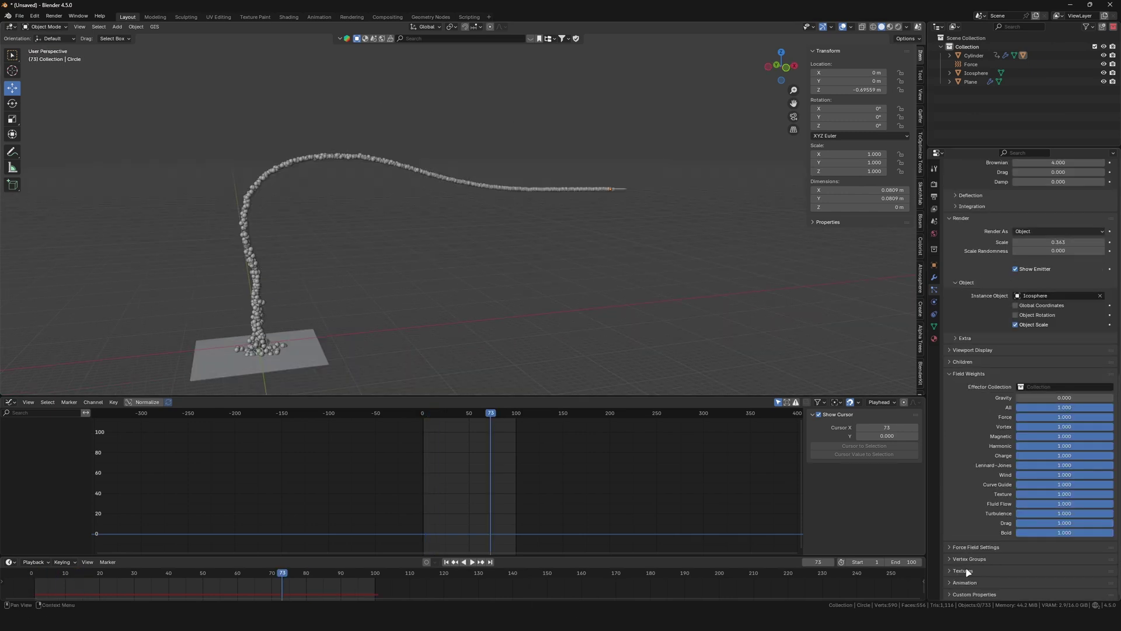
Add a new texture to the particle system and name it size
click(968, 571)
scroll(1056, 543, down, 2)
click(1080, 593)
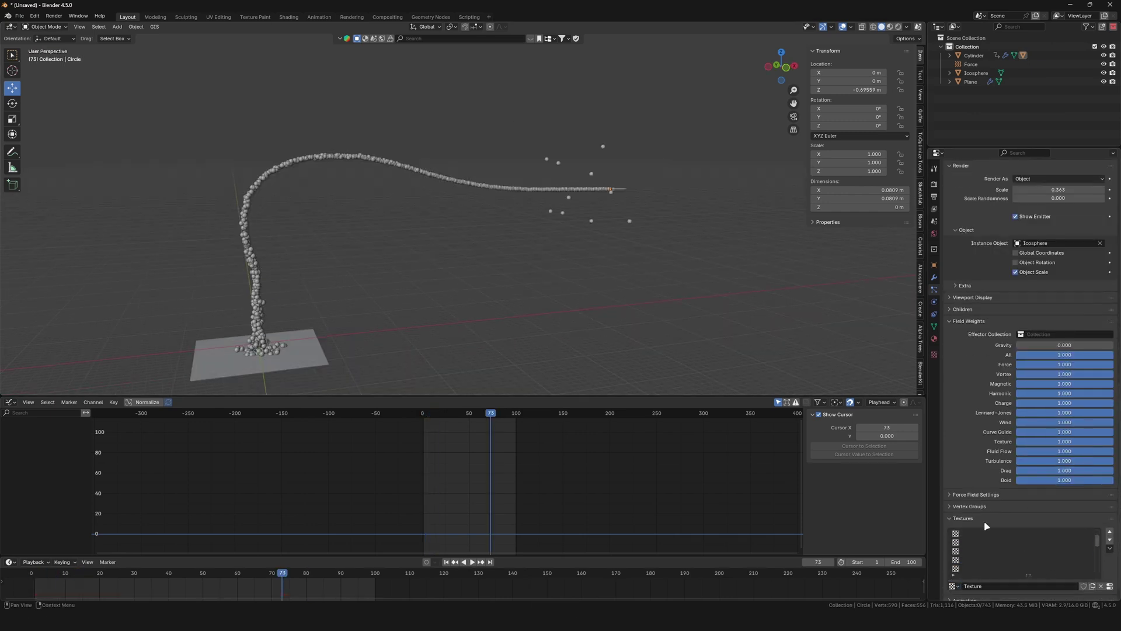
double_click(994, 533)
text(size)
key(Return)
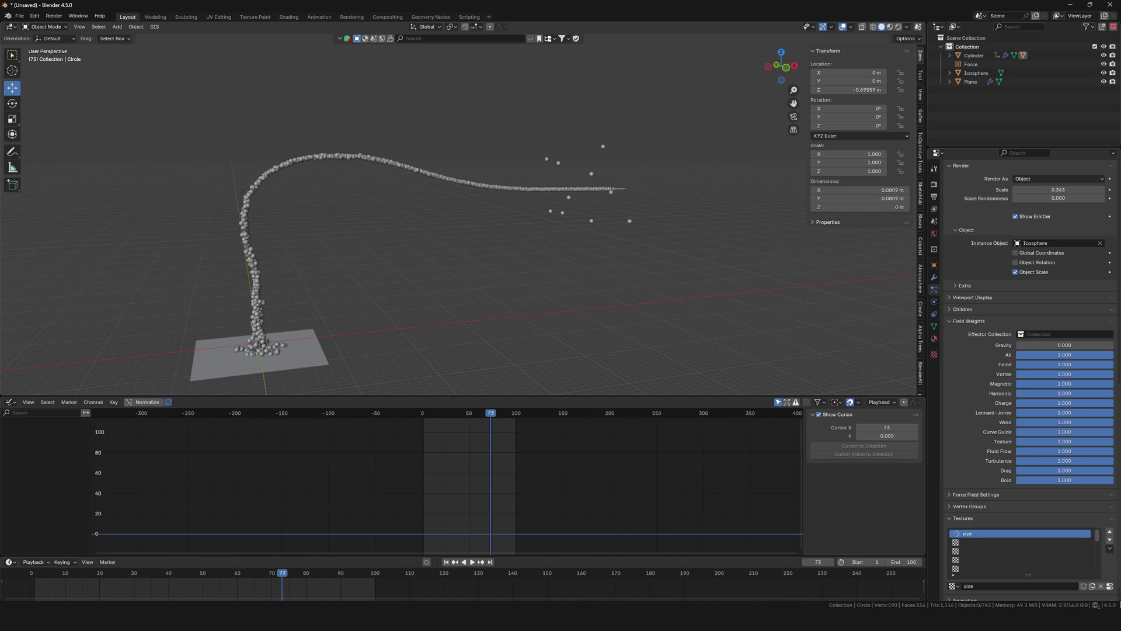
Change the size texture's type to Blend and map it with Strand / Particle coordinates
click(1110, 586)
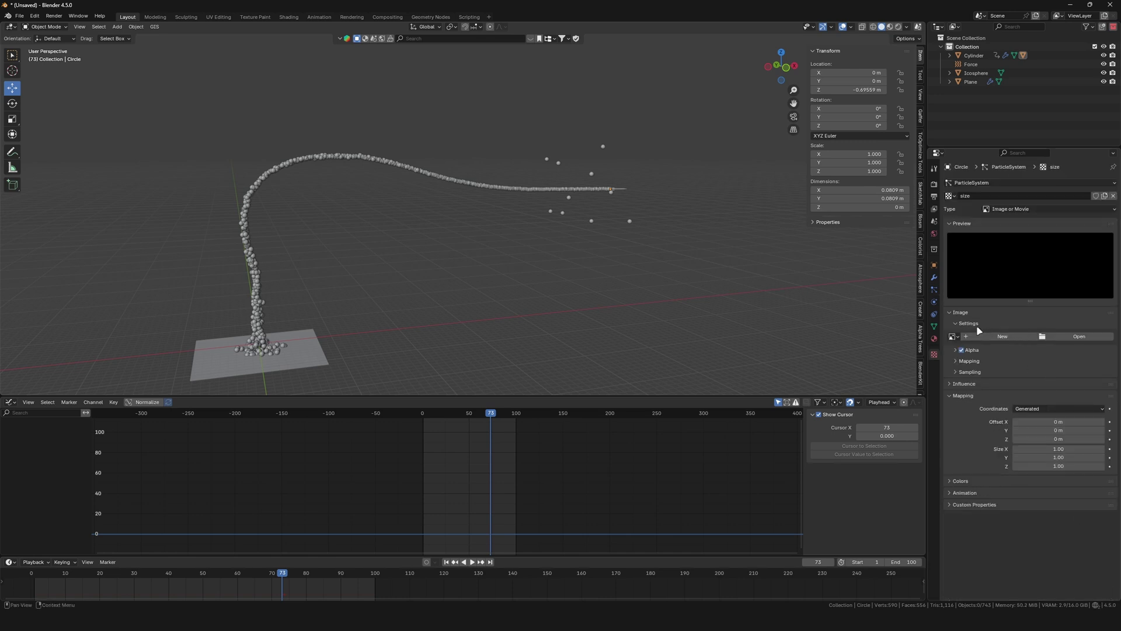
click(1004, 209)
click(1019, 253)
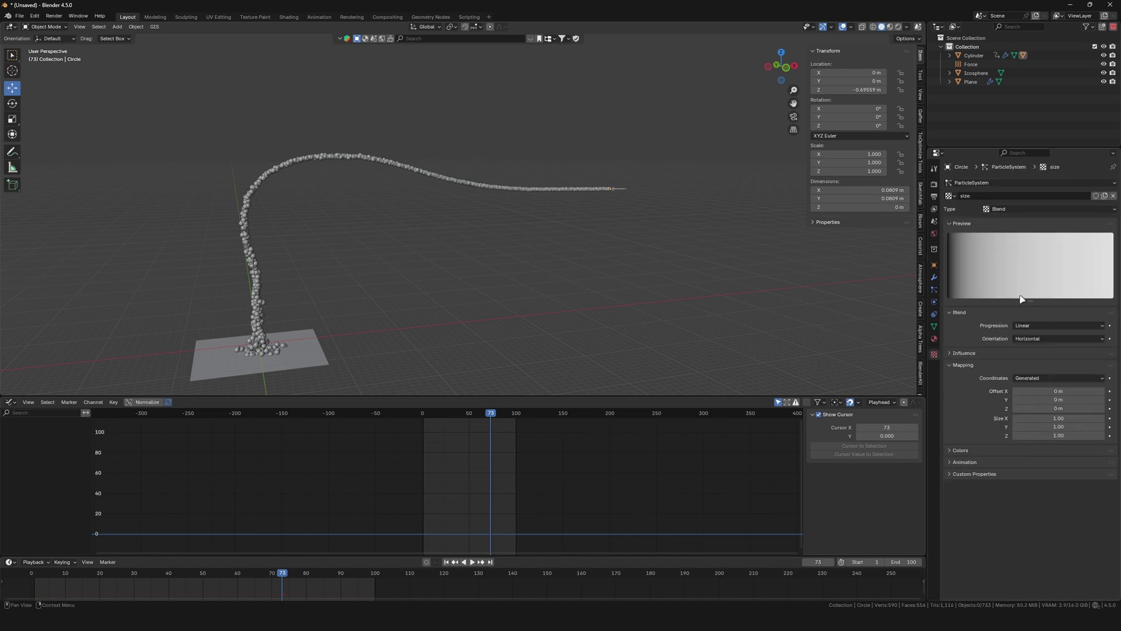
click(1037, 378)
click(1035, 430)
Turn off the texture's General Time influence and make it affect particle Size instead
click(971, 355)
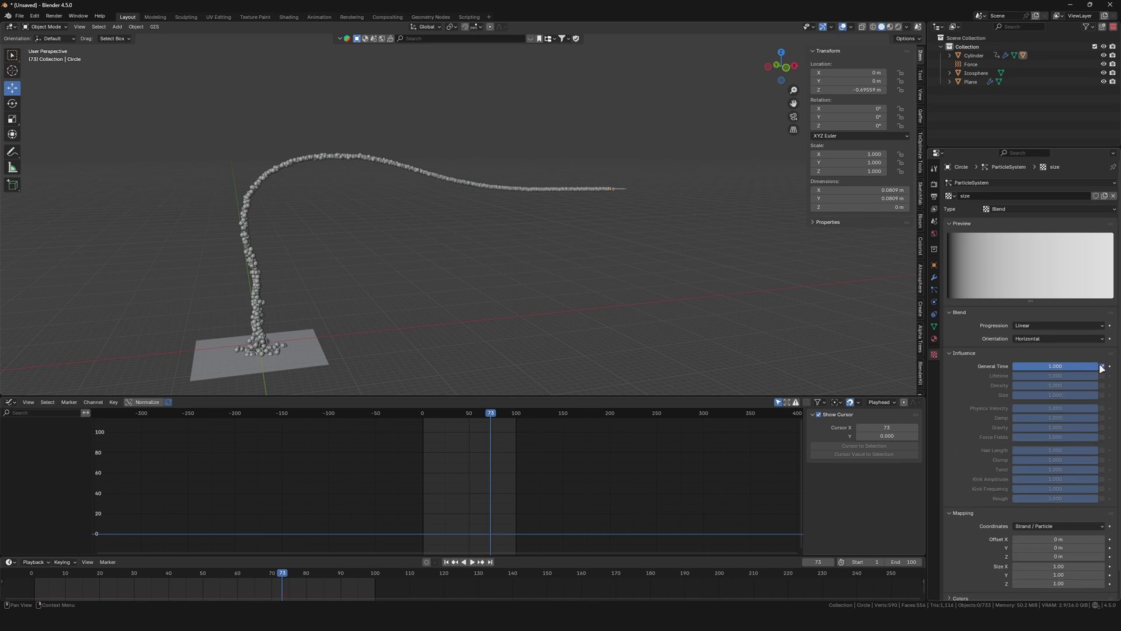
click(1102, 366)
click(1102, 395)
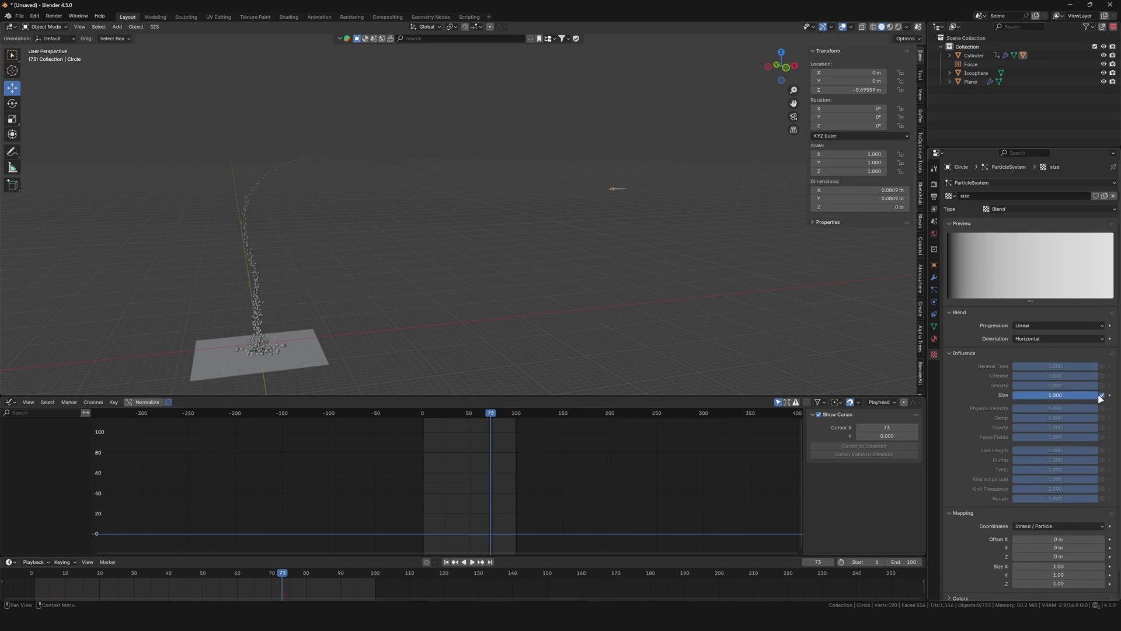
Enable the size texture's Color Ramp and reveal its gradient controls
scroll(1028, 497, down, 1)
click(961, 570)
scroll(986, 554, down, 3)
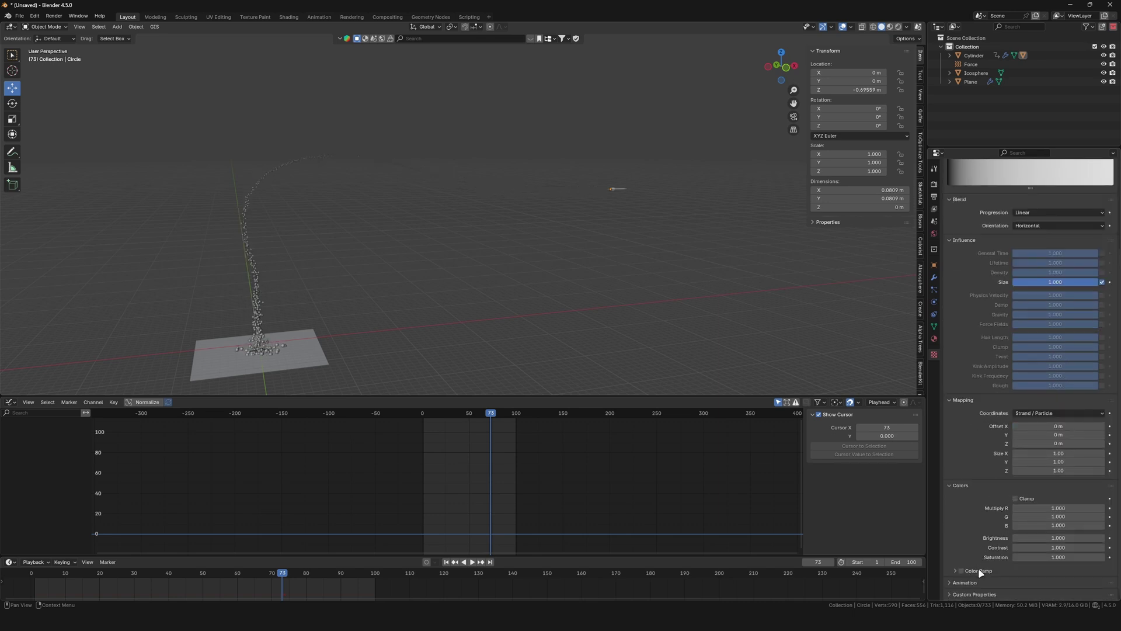
click(962, 570)
click(978, 571)
scroll(1031, 556, down, 2)
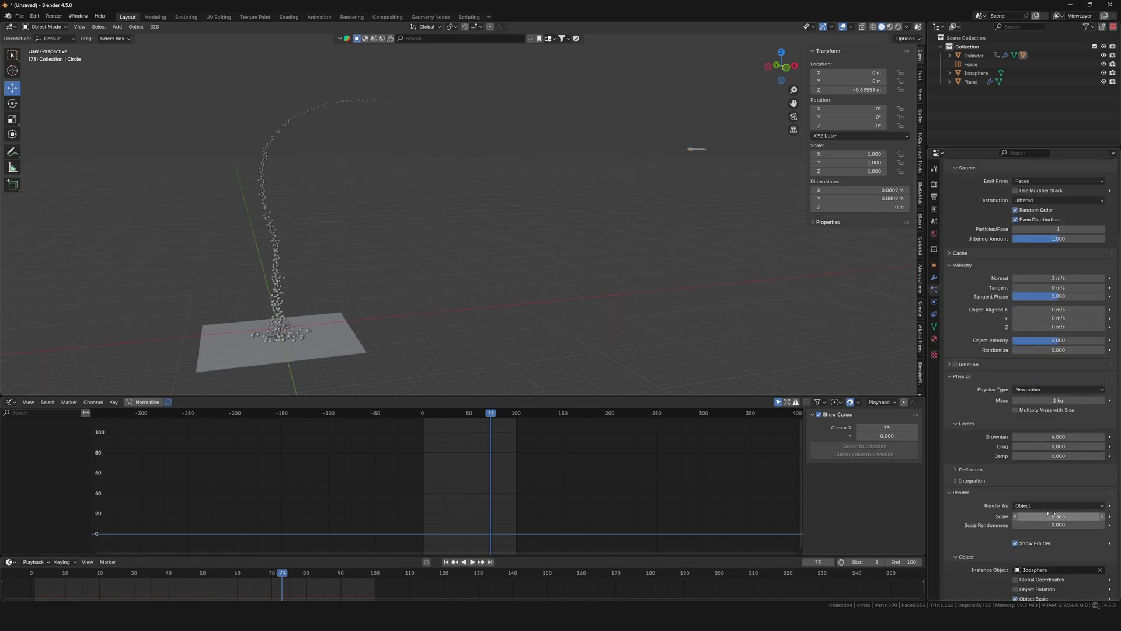
Enlarge the particle render scale and lighten the color ramp's black first stop slightly
drag(1059, 516, 1105, 517)
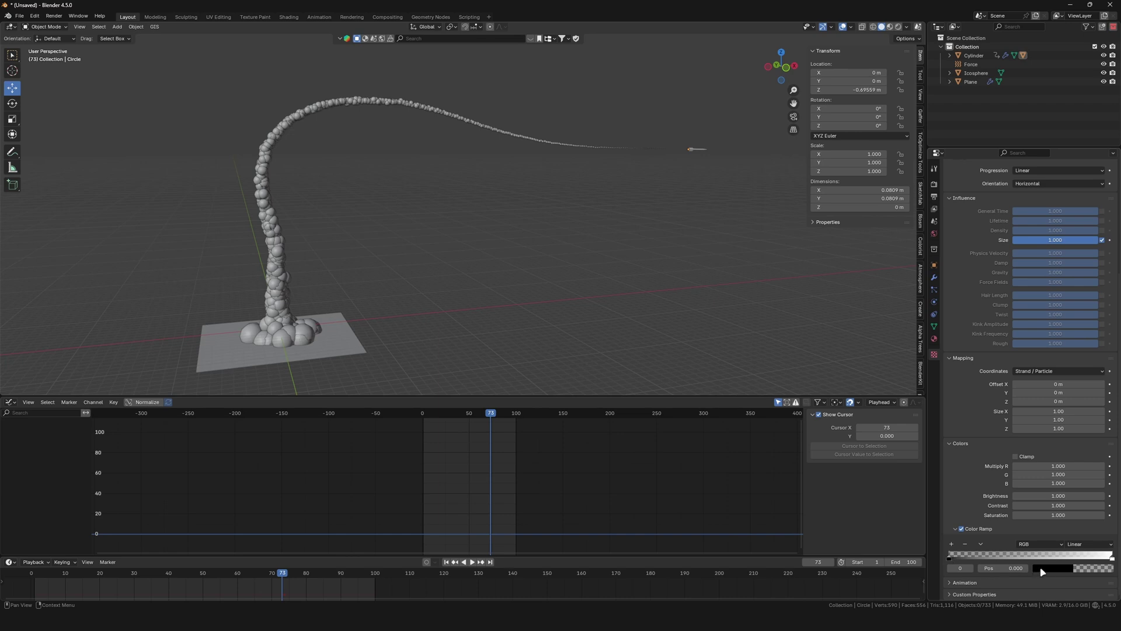
click(1053, 567)
mouse_move(1106, 492)
mouse_down()
mouse_move(1107, 465)
mouse_move(1107, 475)
mouse_up()
middle_drag(470, 295, 463, 293)
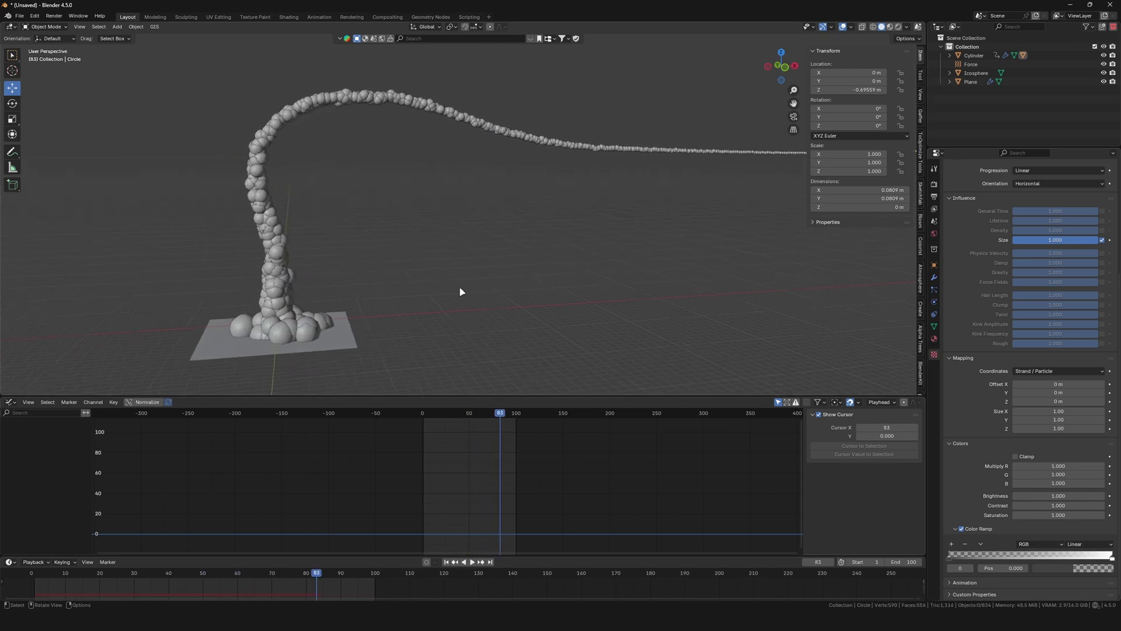
Set the particle emission number to 2000
double_click(1073, 260)
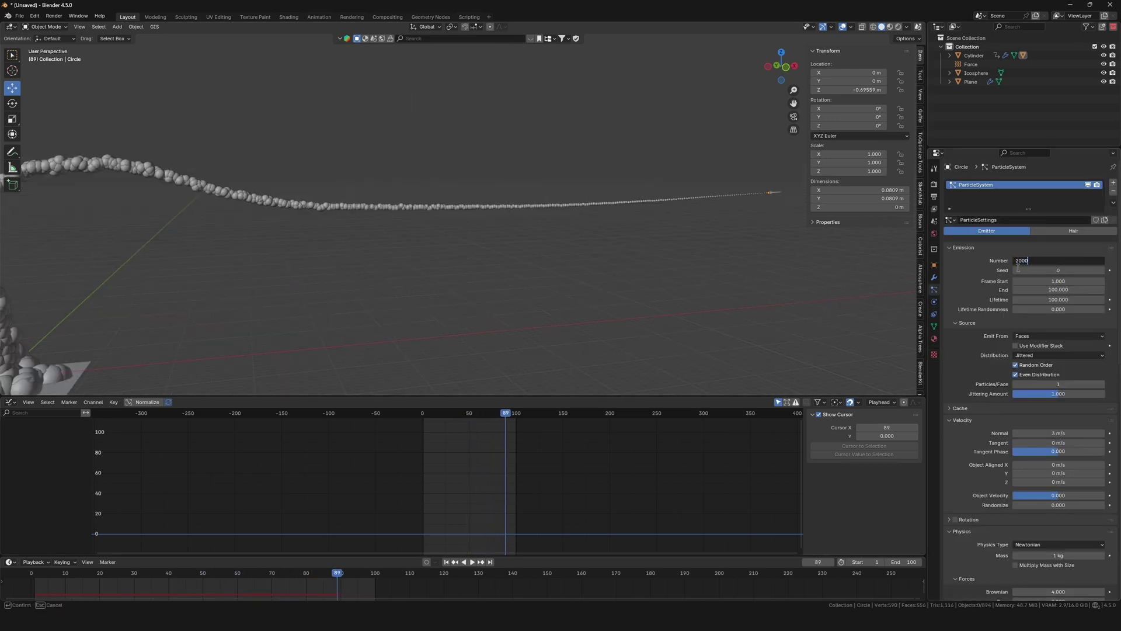
text(2000)
key(Return)
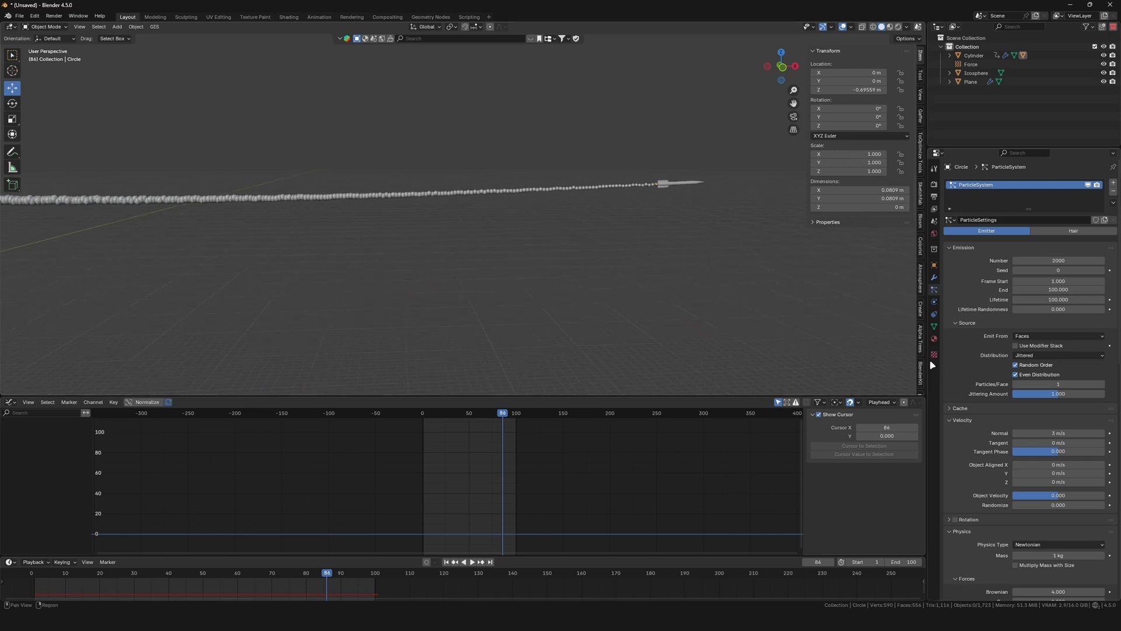
Set the particle emission number to 3000 and raise the render scale randomness to 1.000
click(1070, 261)
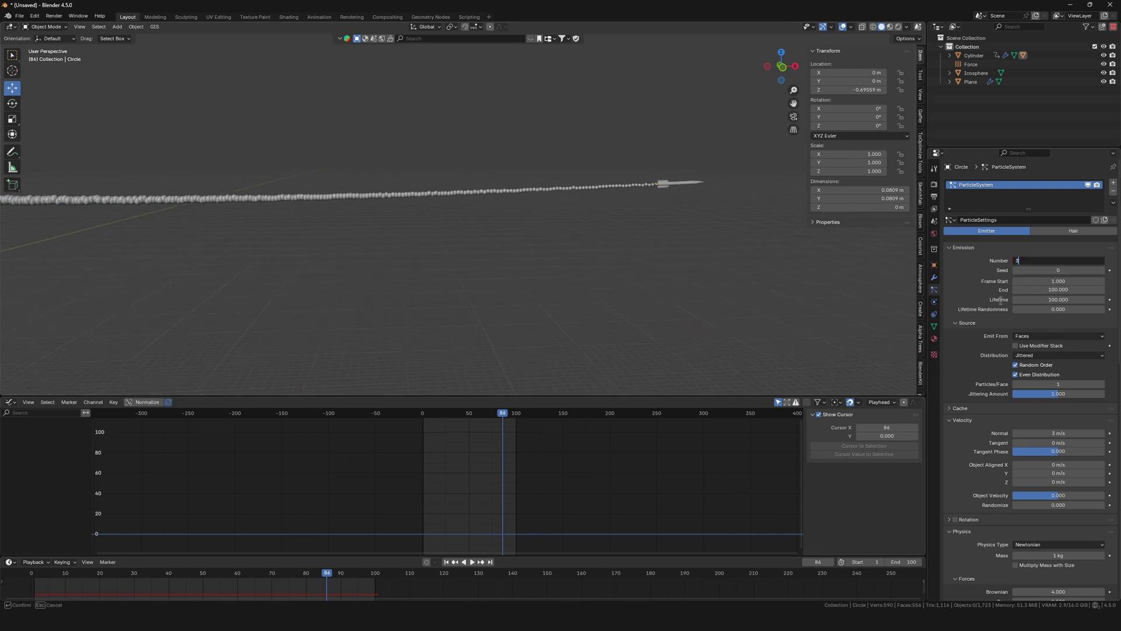
text(3000)
key(Return)
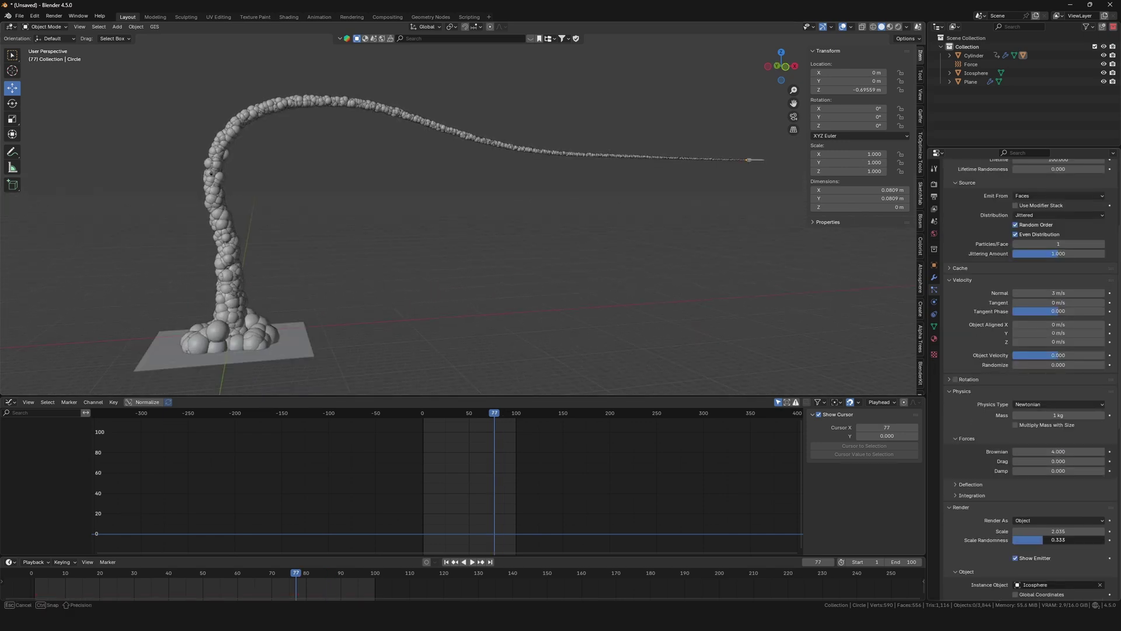
drag(1056, 540, 1075, 539)
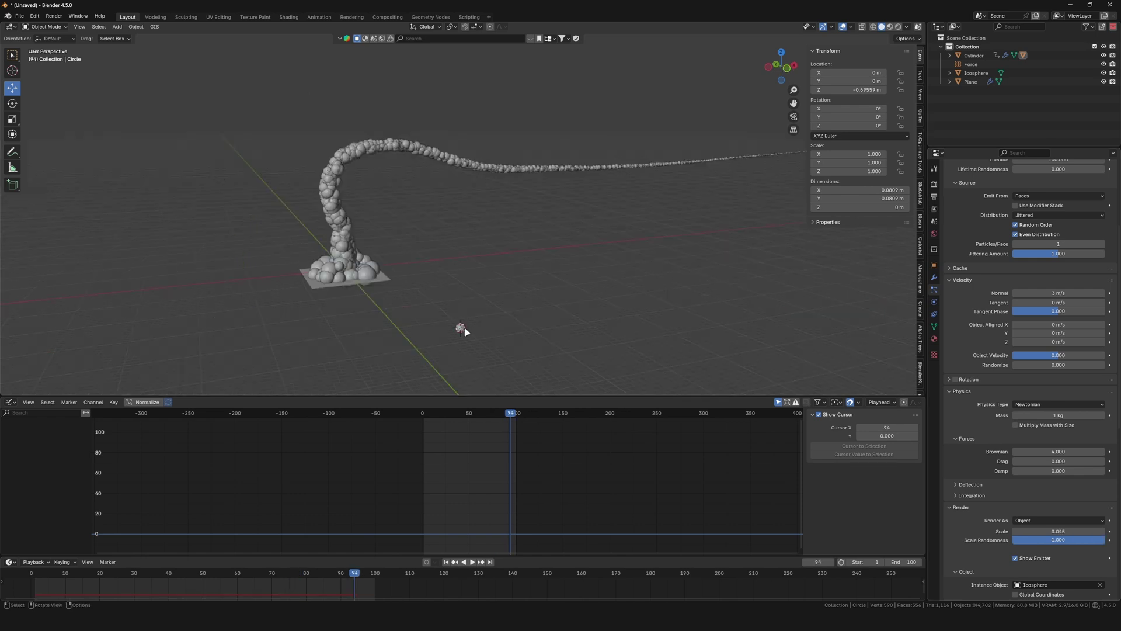
Create a new material for the icosphere and try Volume Scatter and Emission nodes on the Material Output's Volume input
click(463, 321)
scroll(463, 320, up, 3)
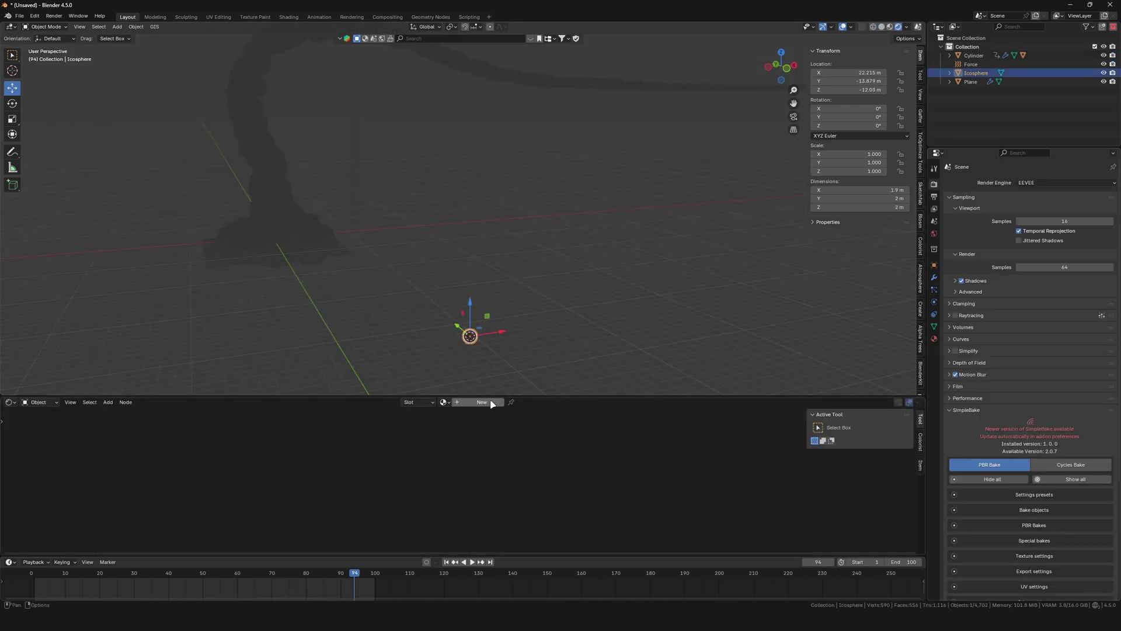
click(491, 403)
scroll(413, 480, up, 3)
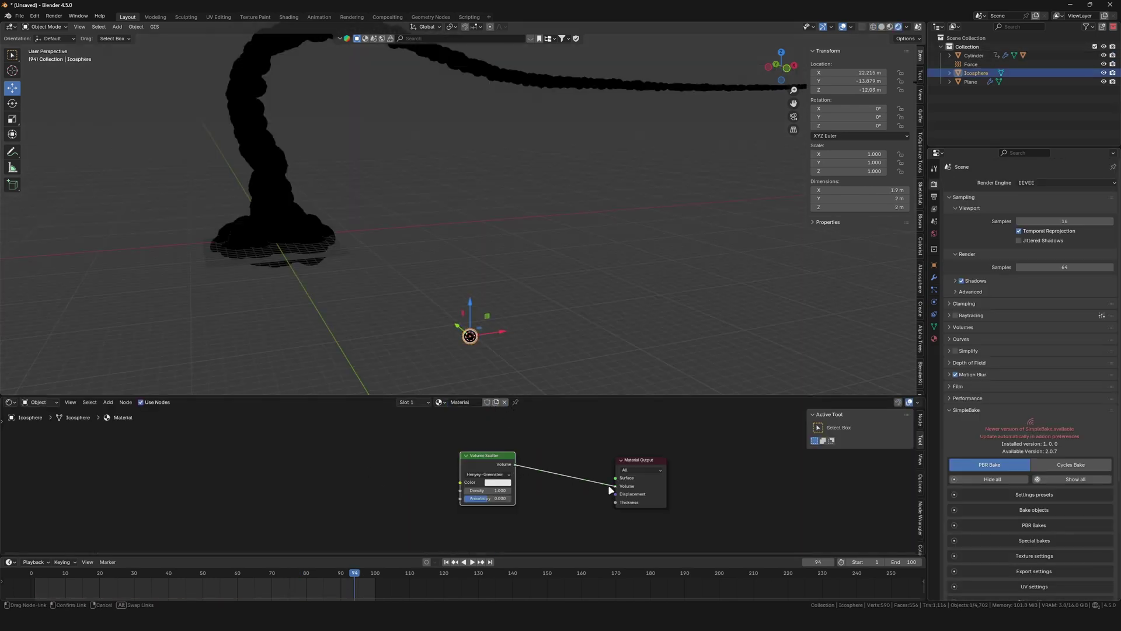
drag(611, 489, 609, 492)
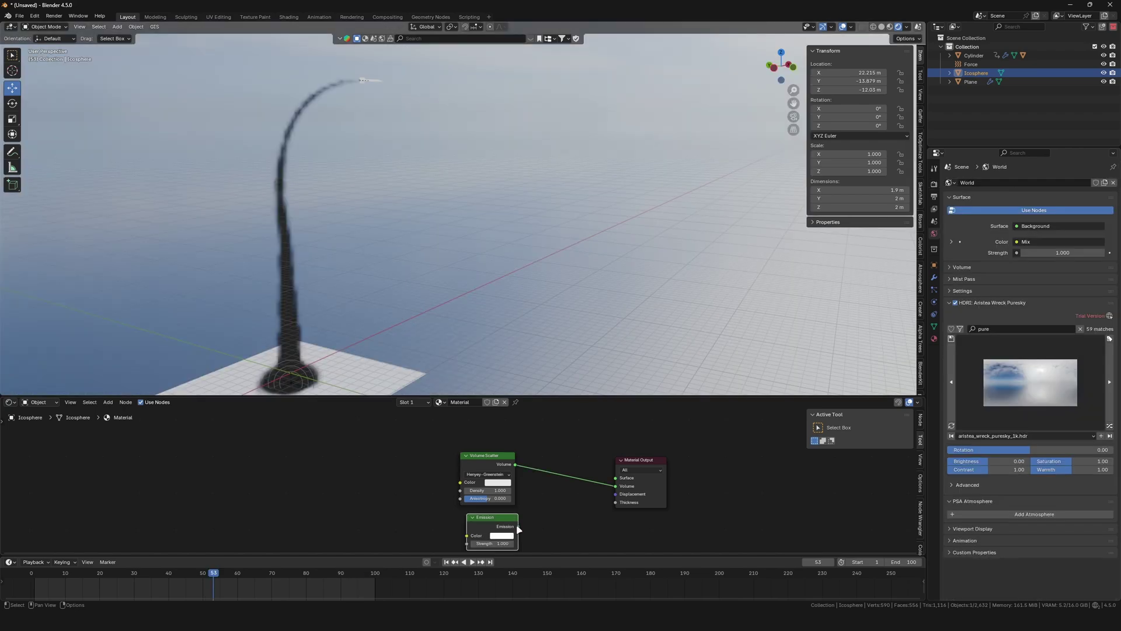
drag(620, 497, 621, 487)
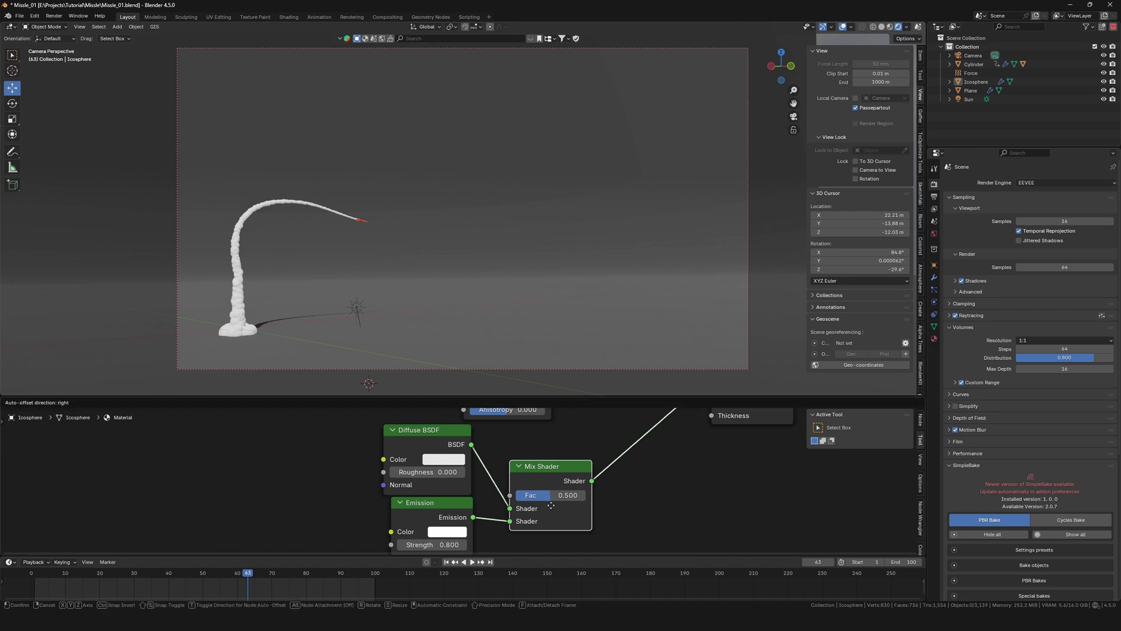
Try a surface smoke shader mixing Diffuse and Emission at factor 0.925, with a Transparent BSDF blended in through a second Mix Shader at 0.958
drag(563, 495, 590, 495)
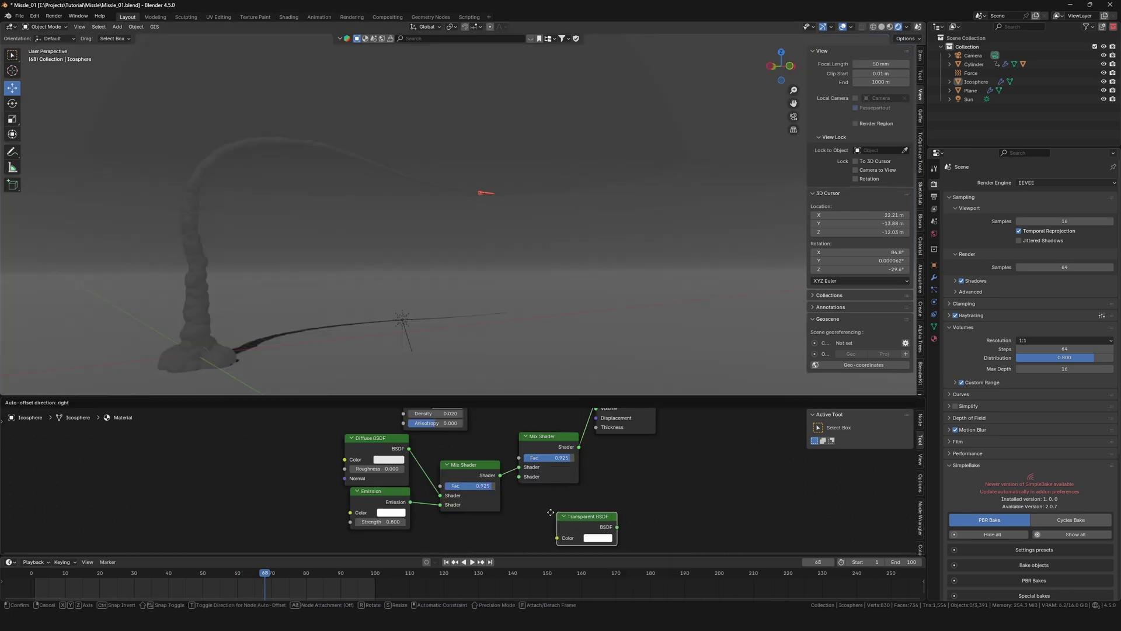
drag(613, 520, 508, 542)
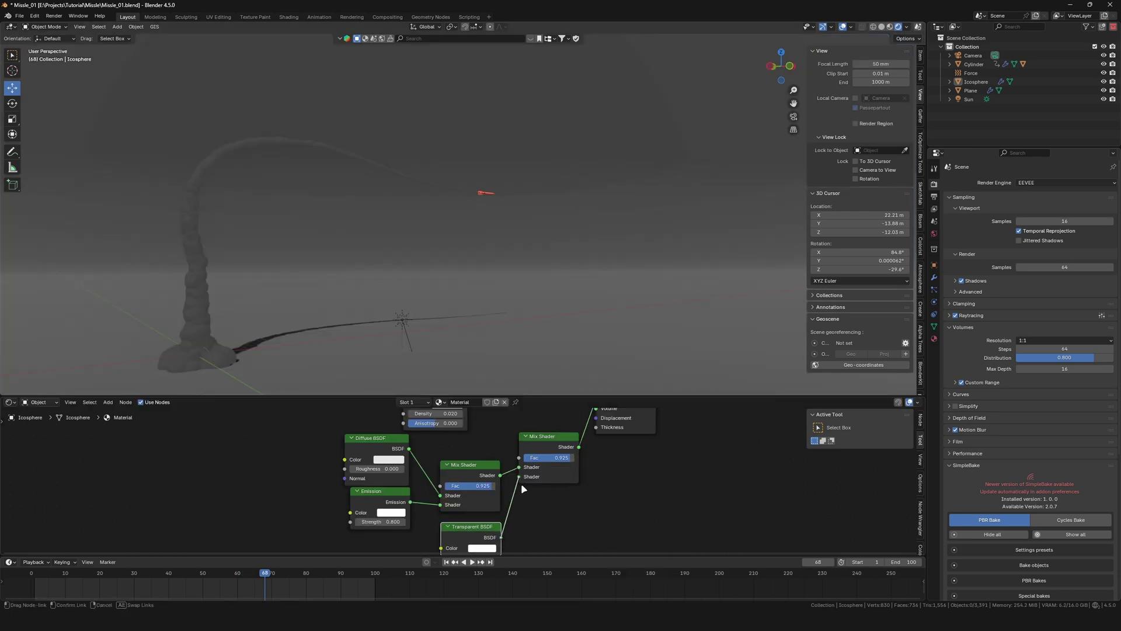
drag(521, 483, 558, 458)
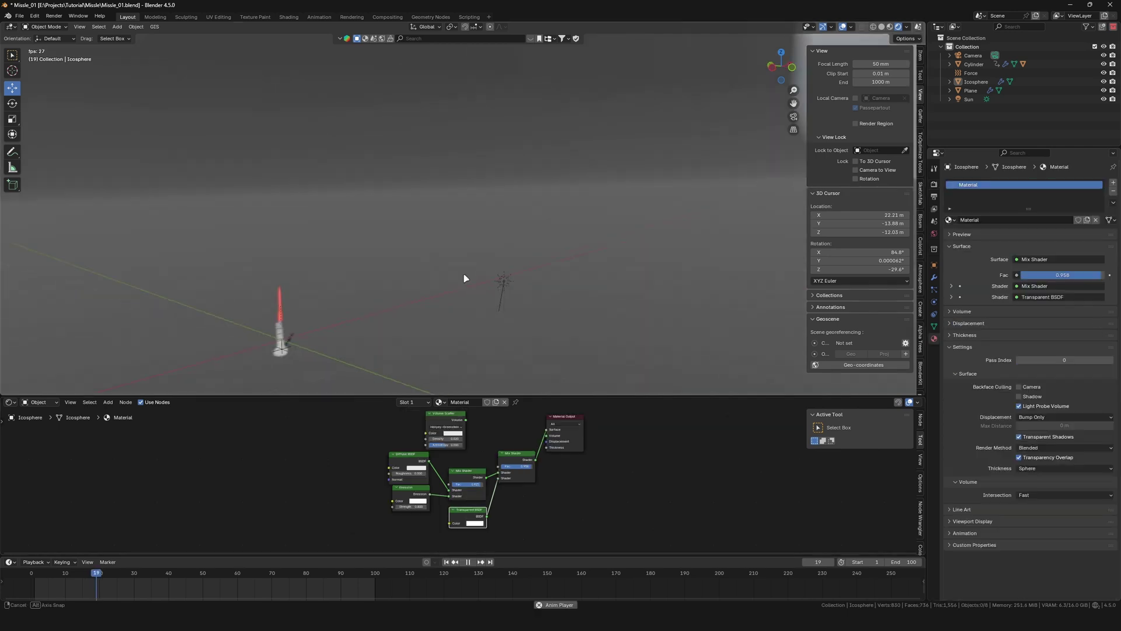
middle_drag(466, 278, 609, 275)
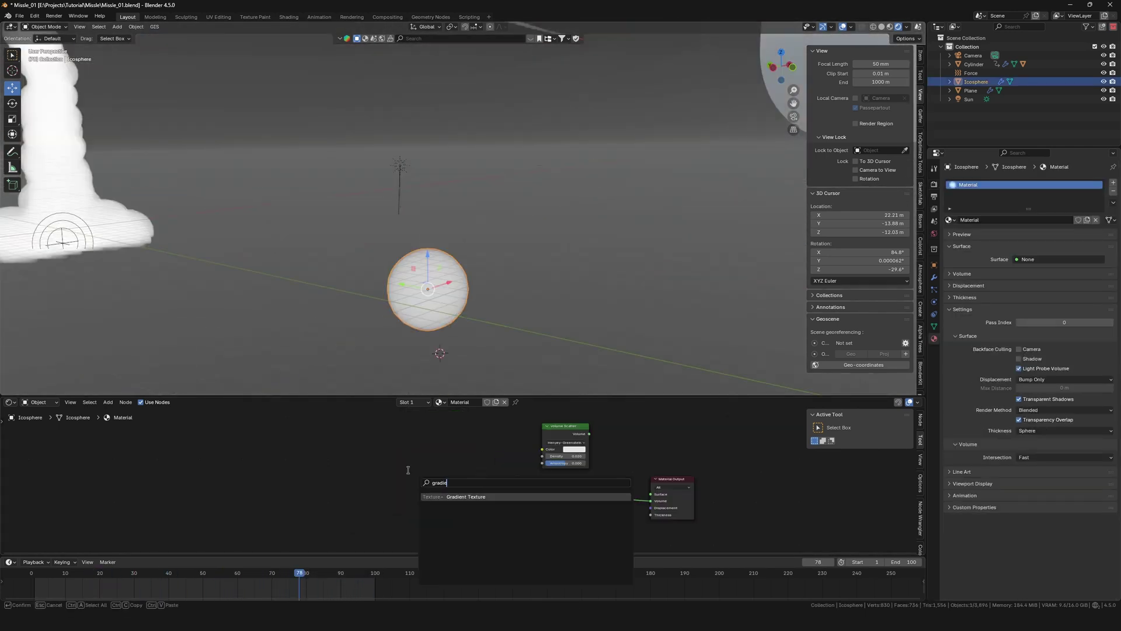
Add a Gradient Texture set to Spherical and connect it to the Emission node's Strength
key(Return)
click(411, 473)
click(430, 496)
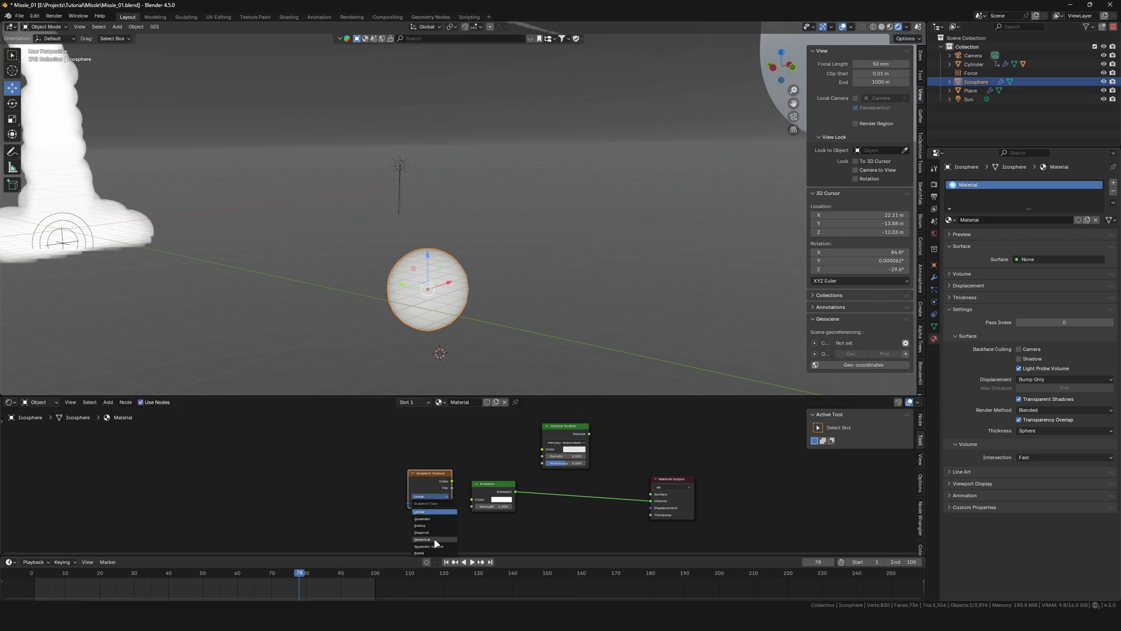
click(435, 542)
drag(476, 501, 475, 506)
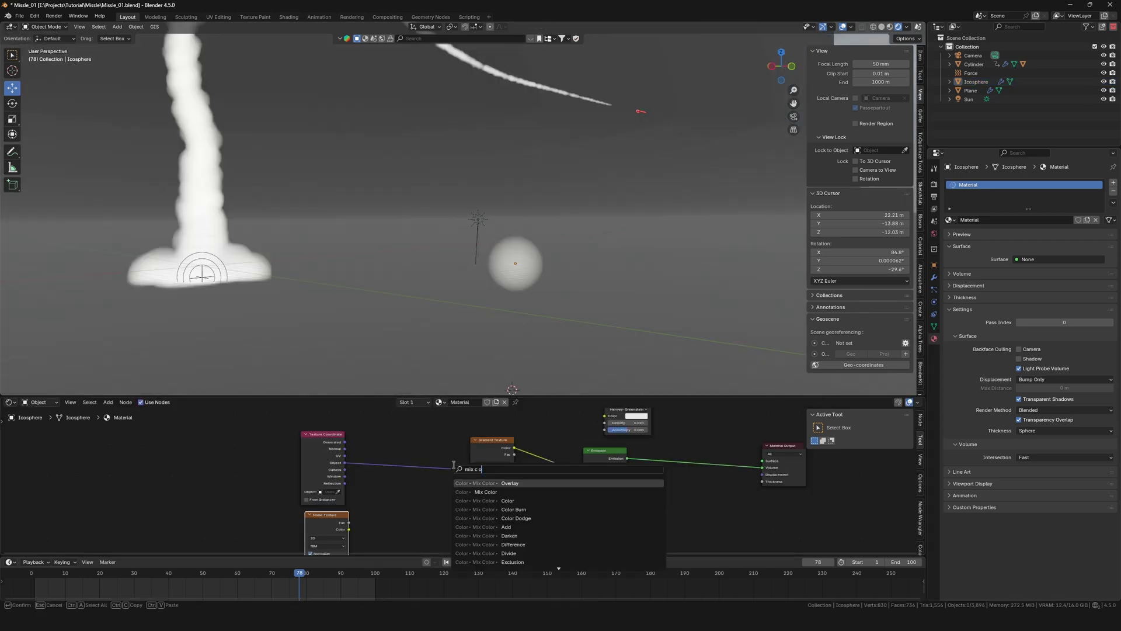
Blend the Noise Texture with the Object coordinates through a Linear Light Mix Color node and shift the Color Ramp's black stop
text(c ol)
key(Return)
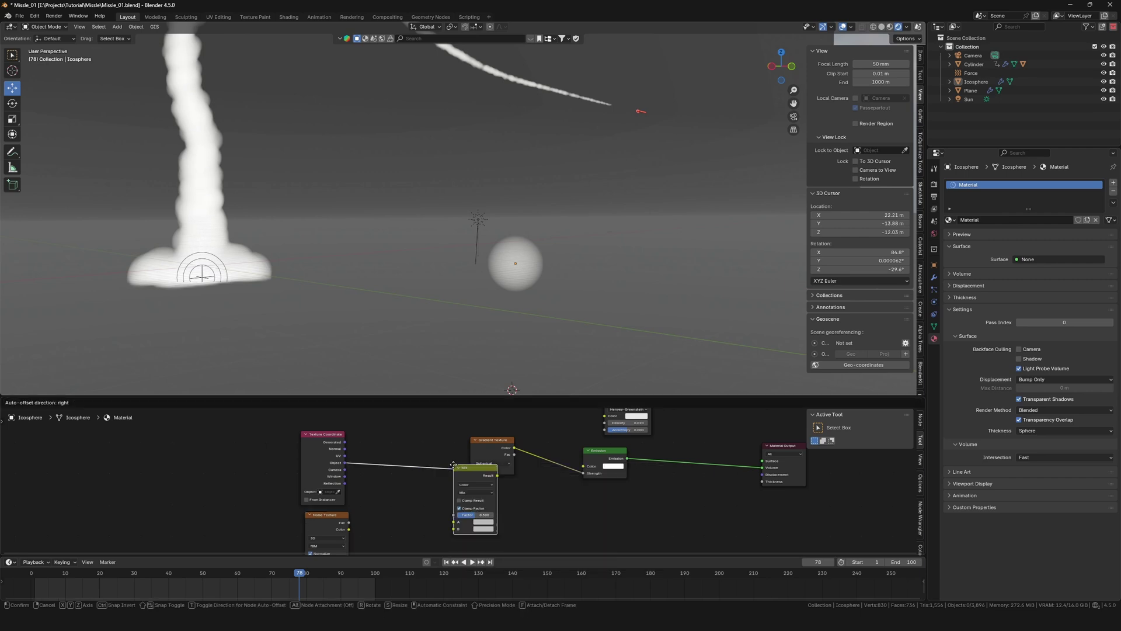
drag(349, 522, 418, 518)
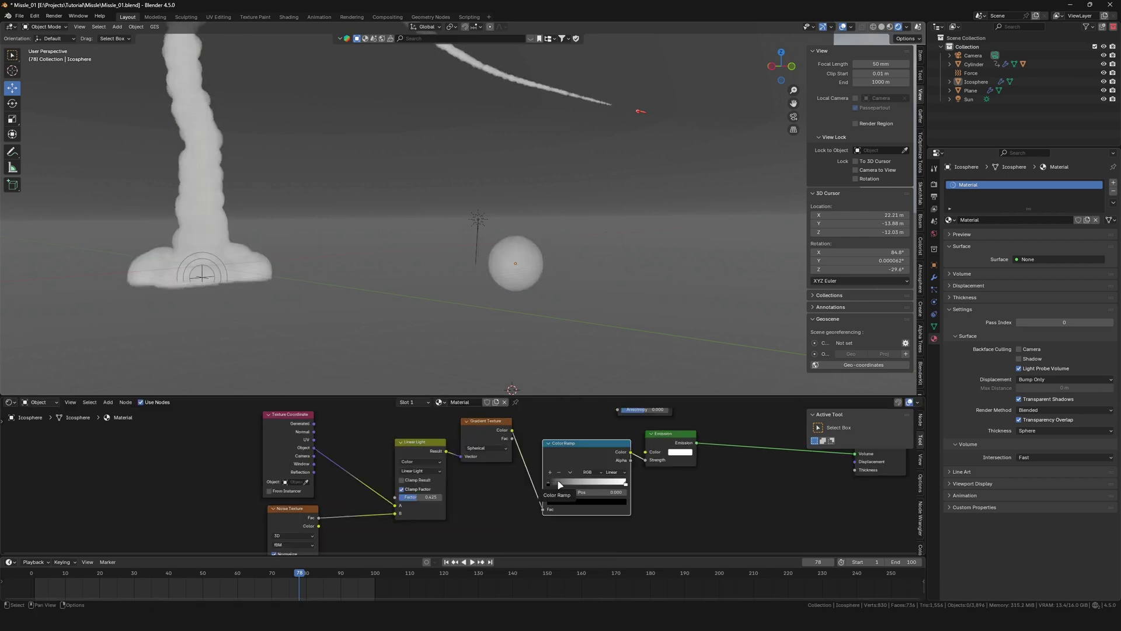
drag(561, 485, 562, 485)
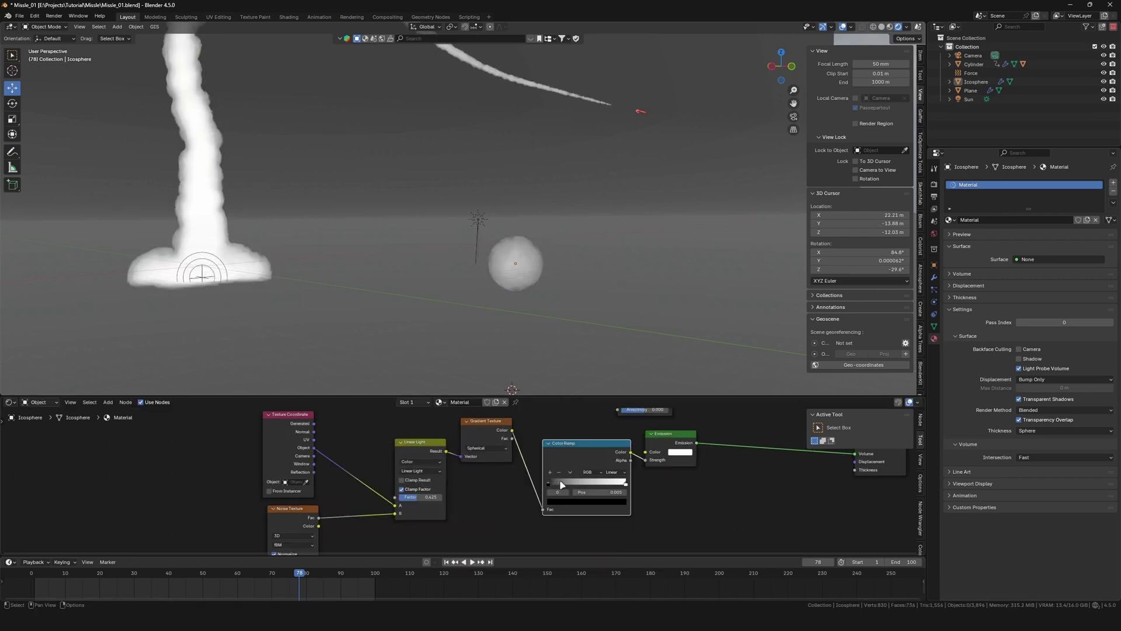